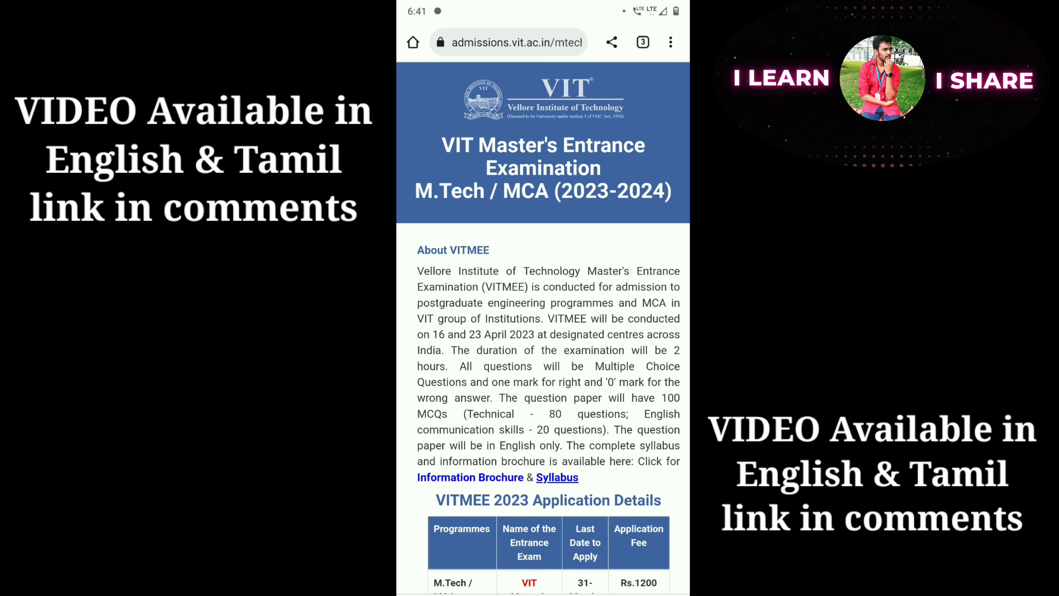
scroll(543, 331, down, 1)
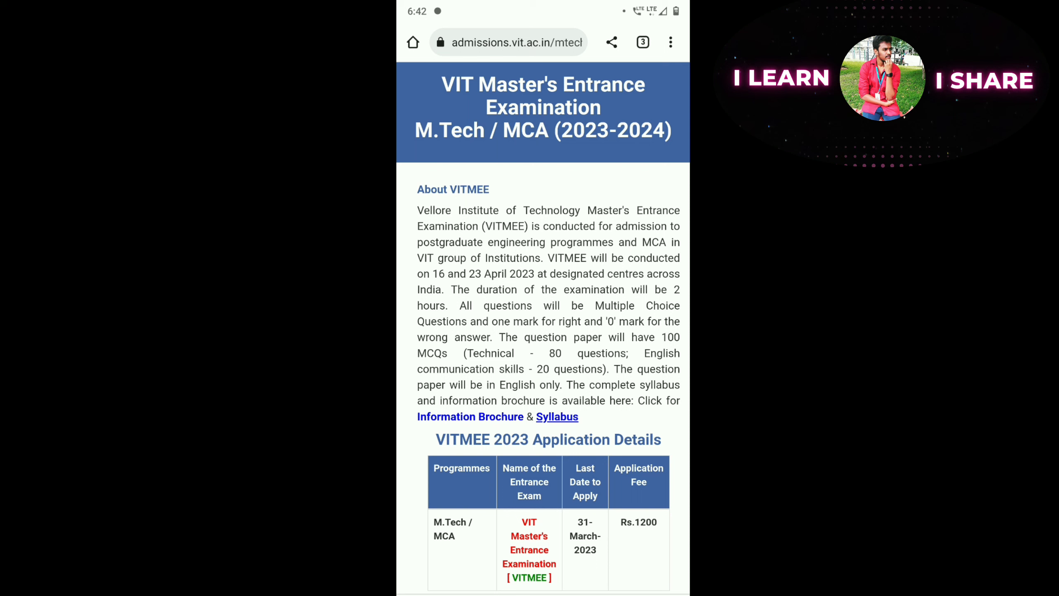
scroll(543, 331, up, 1)
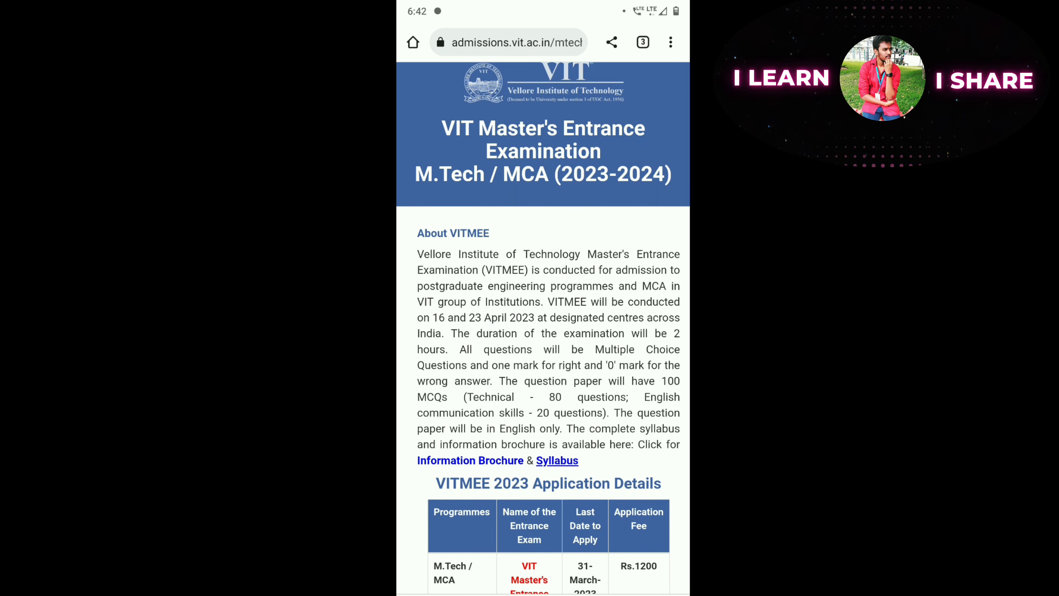
scroll(543, 331, down, 1)
scroll(544, 332, down, 1)
scroll(544, 331, up, 1)
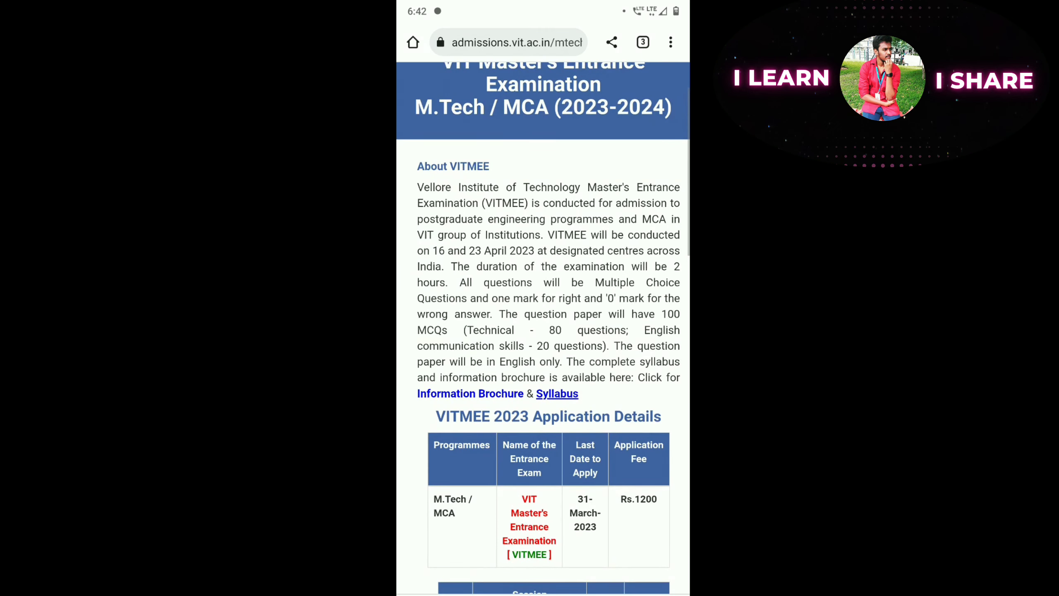
scroll(543, 332, down, 1)
scroll(543, 331, down, 1)
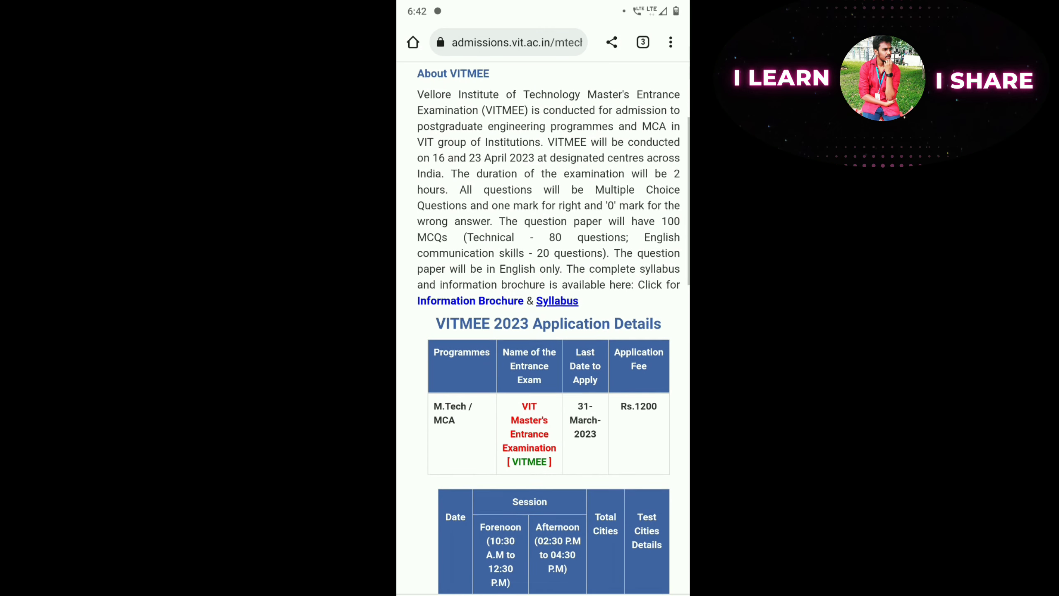
scroll(543, 331, down, 1)
scroll(543, 331, down, 1)
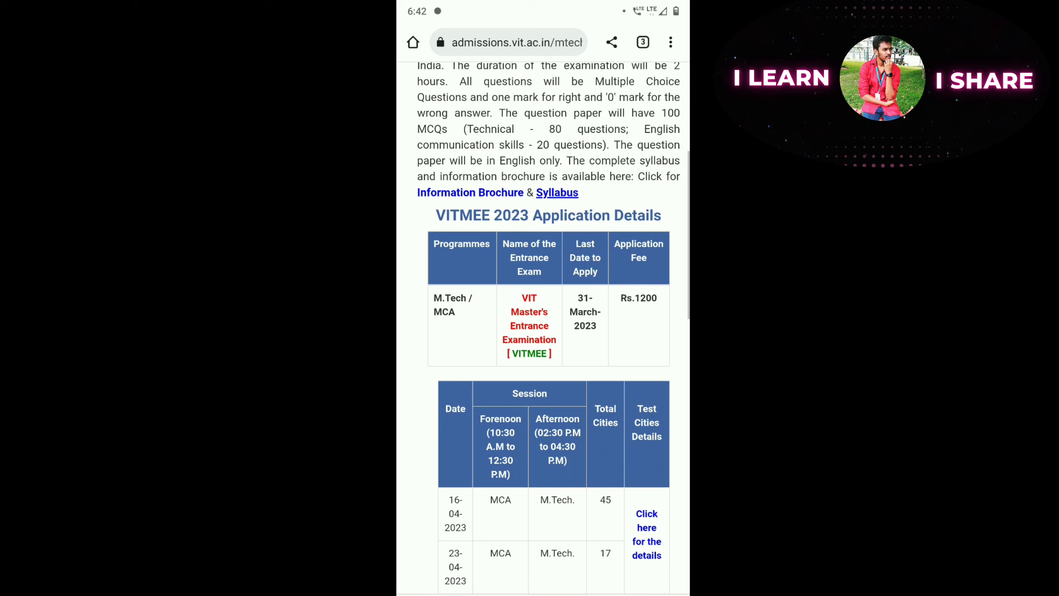
scroll(544, 331, down, 1)
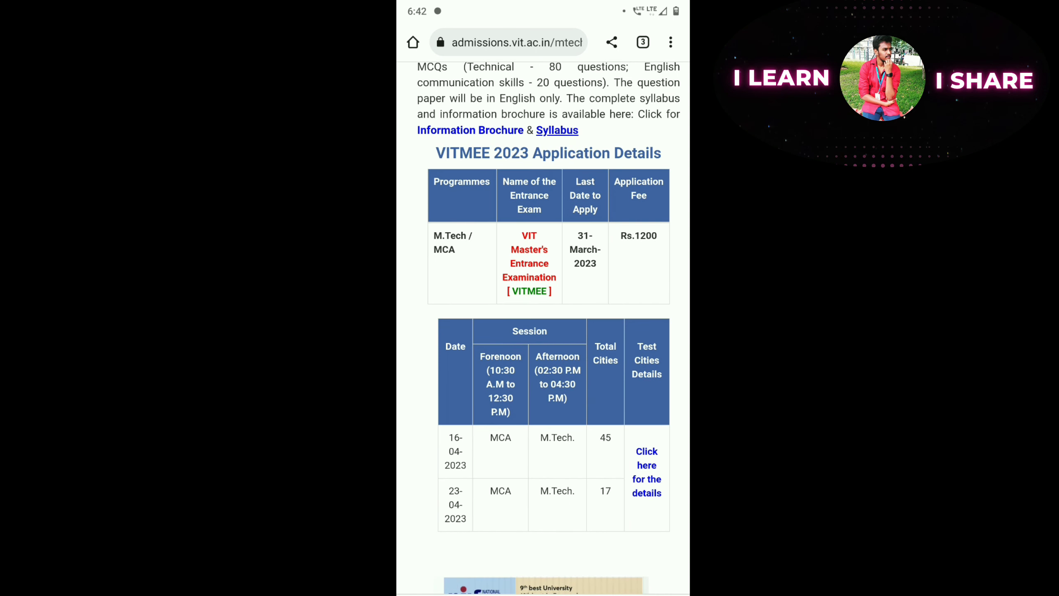
scroll(543, 332, down, 1)
scroll(543, 331, up, 1)
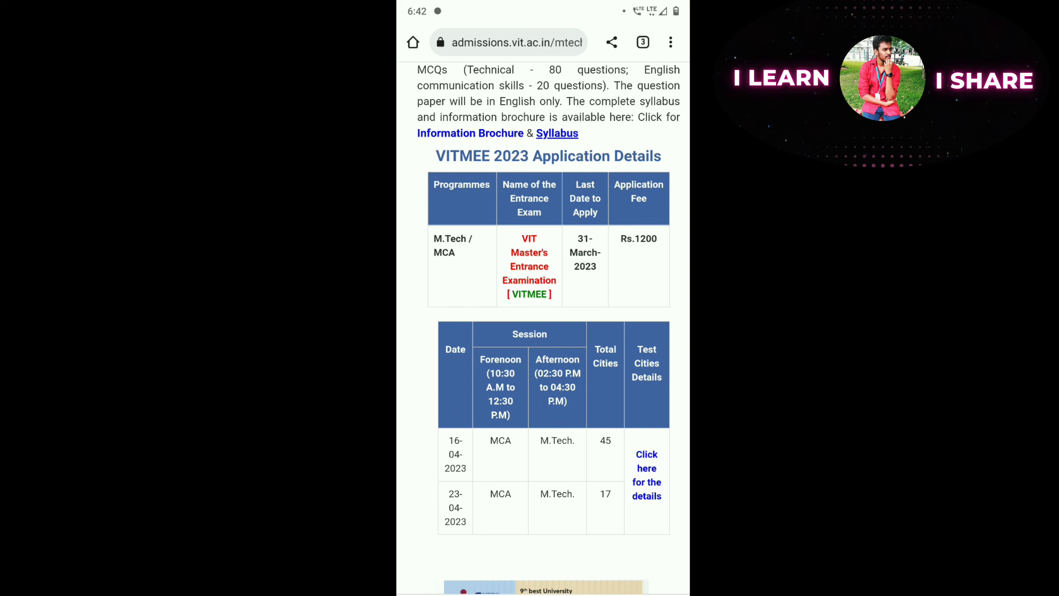
- Turn on the recorder's drawing and mark the Information Brochure and Syllabus links in red
drag(543, 4, 543, 249)
click(578, 158)
mouse_move(517, 113)
mouse_down()
mouse_move(415, 149)
mouse_move(530, 112)
mouse_up()
mouse_move(637, 108)
mouse_down()
mouse_move(535, 114)
mouse_move(604, 116)
mouse_up()
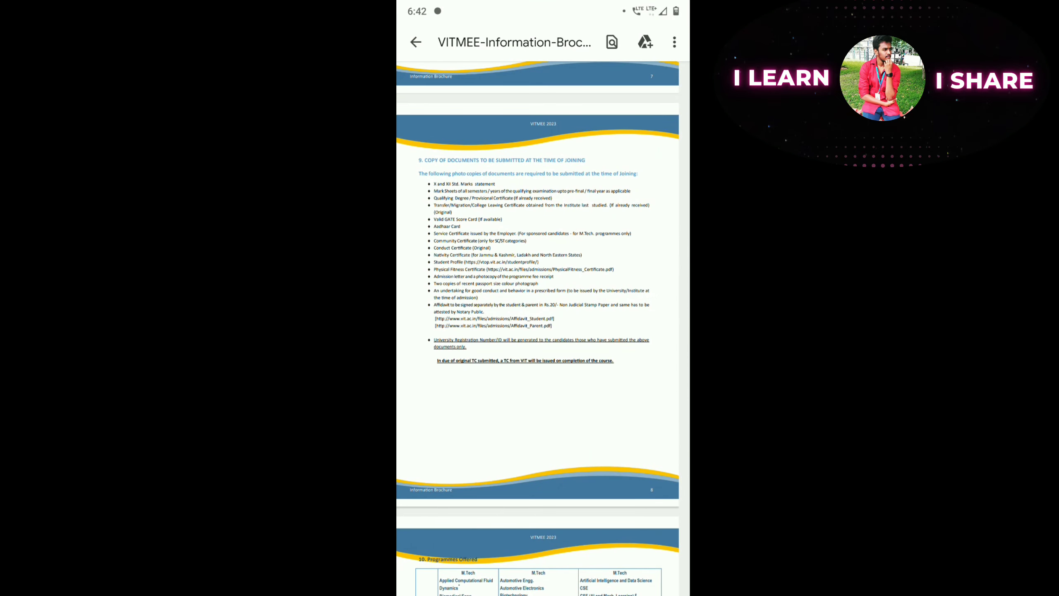
scroll(539, 331, up, 15)
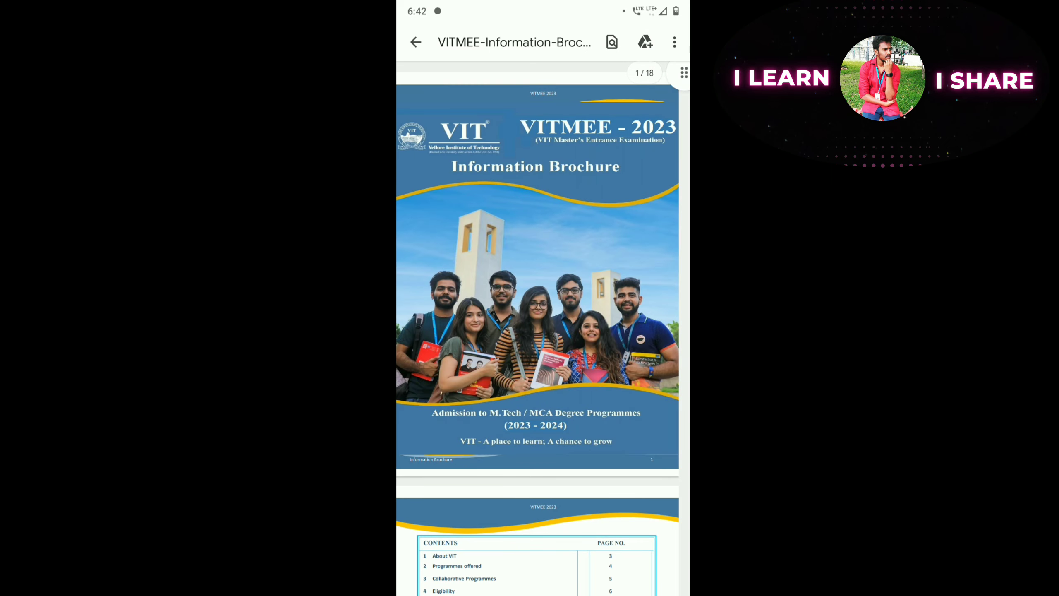
scroll(543, 298, down, 5)
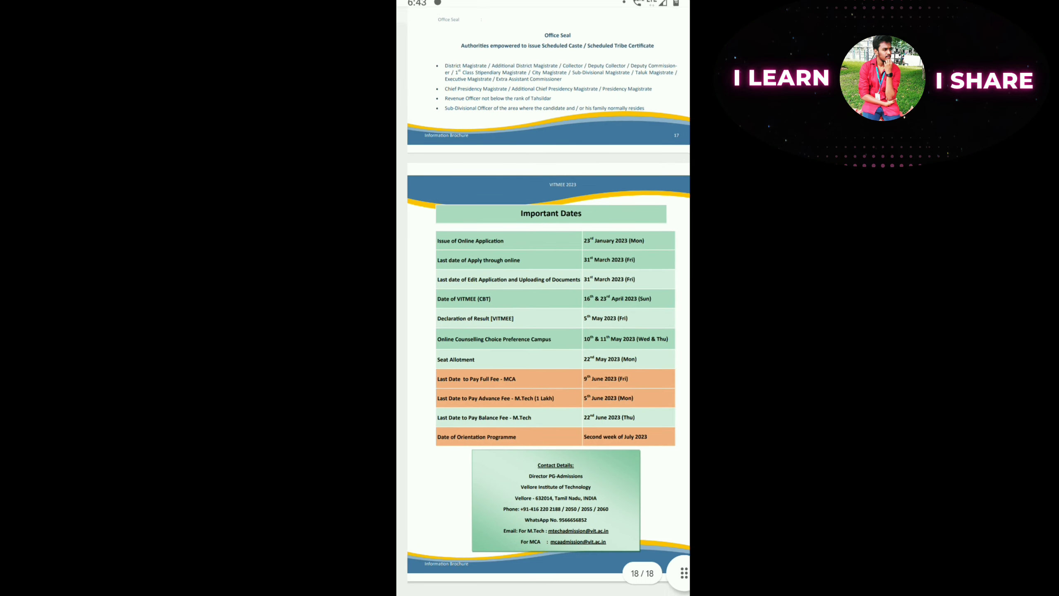
- Leave the brochure PDF for Recents and centre Chrome's VITMEE admissions card
drag(543, 590, 543, 373)
drag(464, 248, 670, 249)
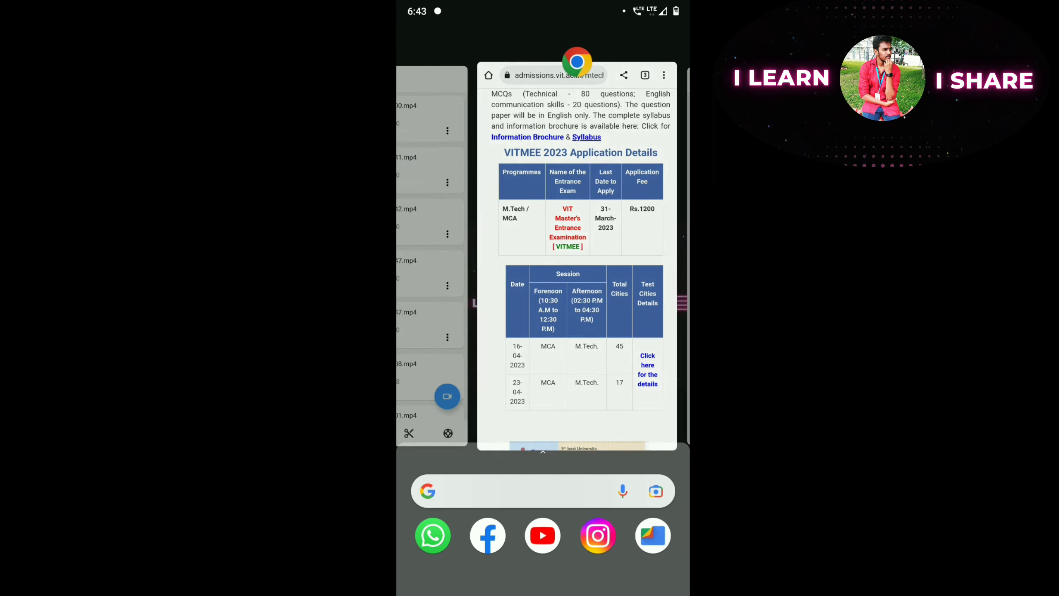
drag(464, 248, 671, 249)
drag(464, 248, 670, 248)
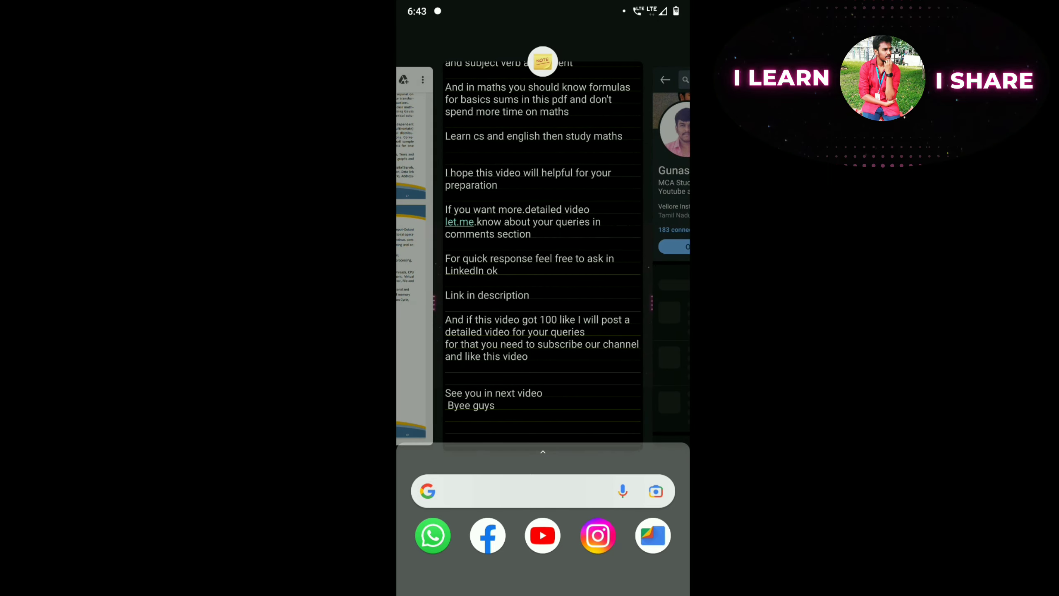
click(544, 248)
scroll(543, 314, up, 10)
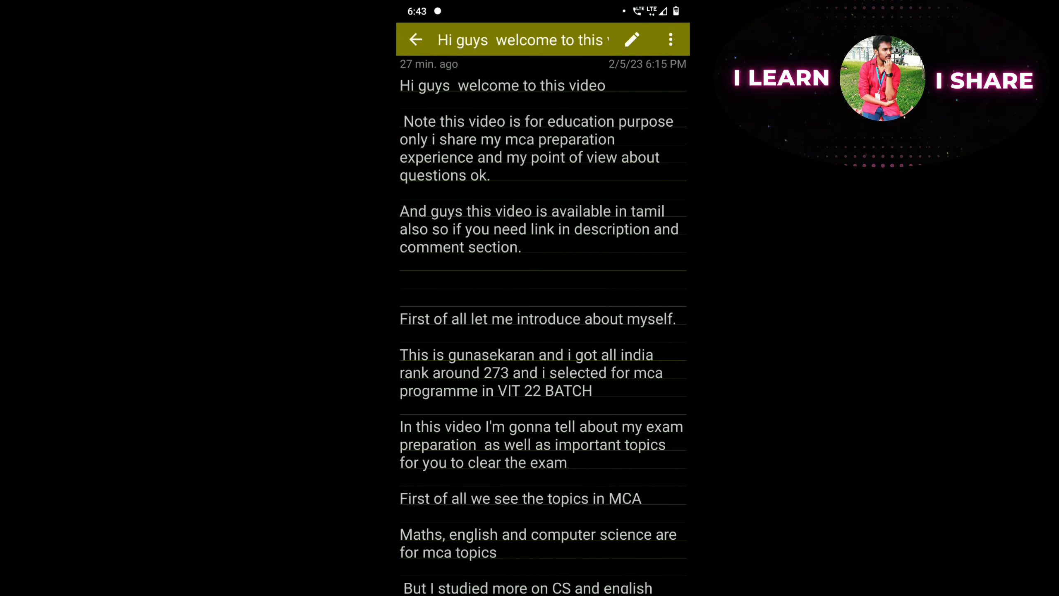
mouse_move(543, 587)
mouse_down()
mouse_move(543, 331)
mouse_move(543, 373)
mouse_up()
drag(464, 248, 671, 249)
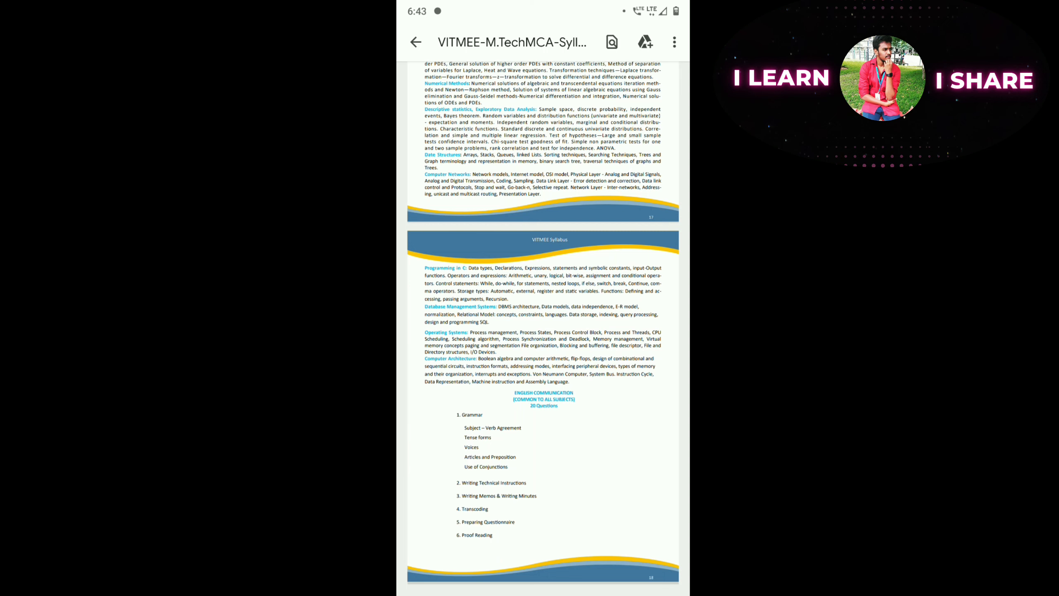
scroll(543, 332, up, 10)
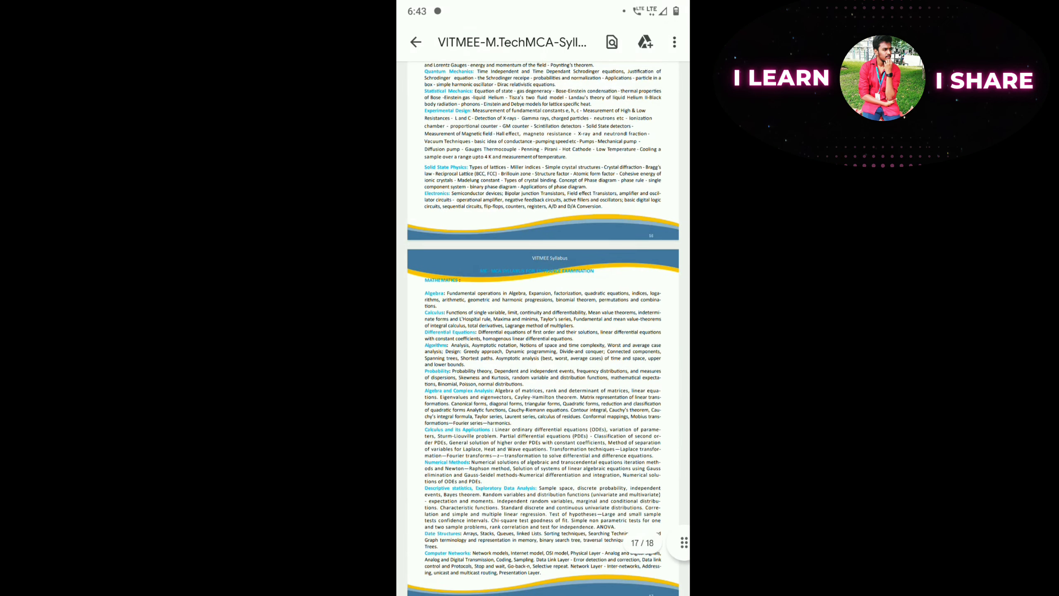
- Circle the MCA syllabus header on page 17 in red, then clear the drawing
drag(543, 4, 543, 332)
click(578, 150)
mouse_move(639, 247)
mouse_down()
mouse_move(449, 243)
mouse_move(651, 282)
mouse_move(597, 248)
mouse_up()
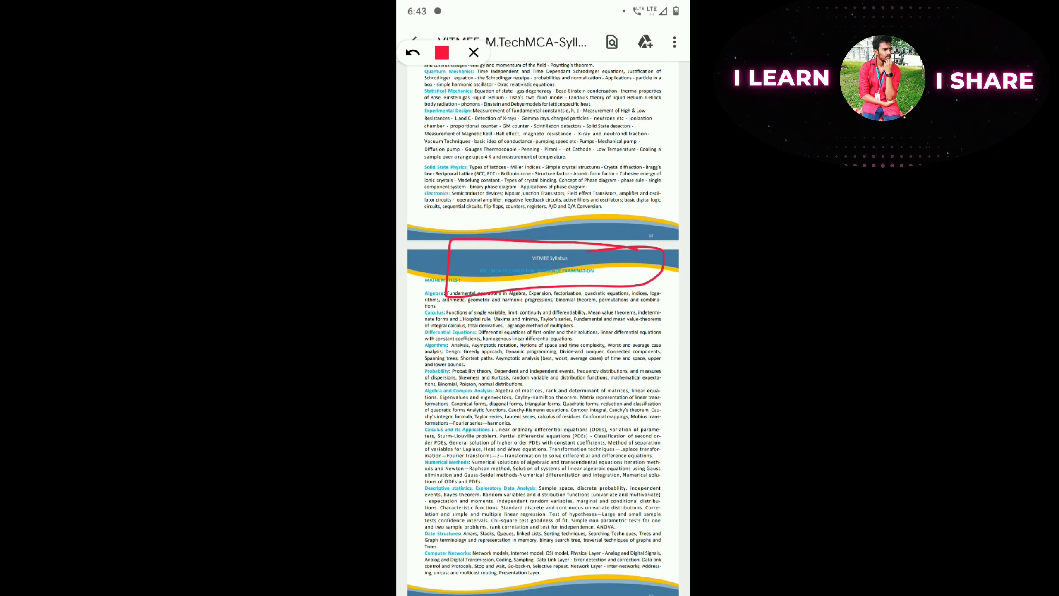
click(473, 52)
scroll(543, 332, down, 2)
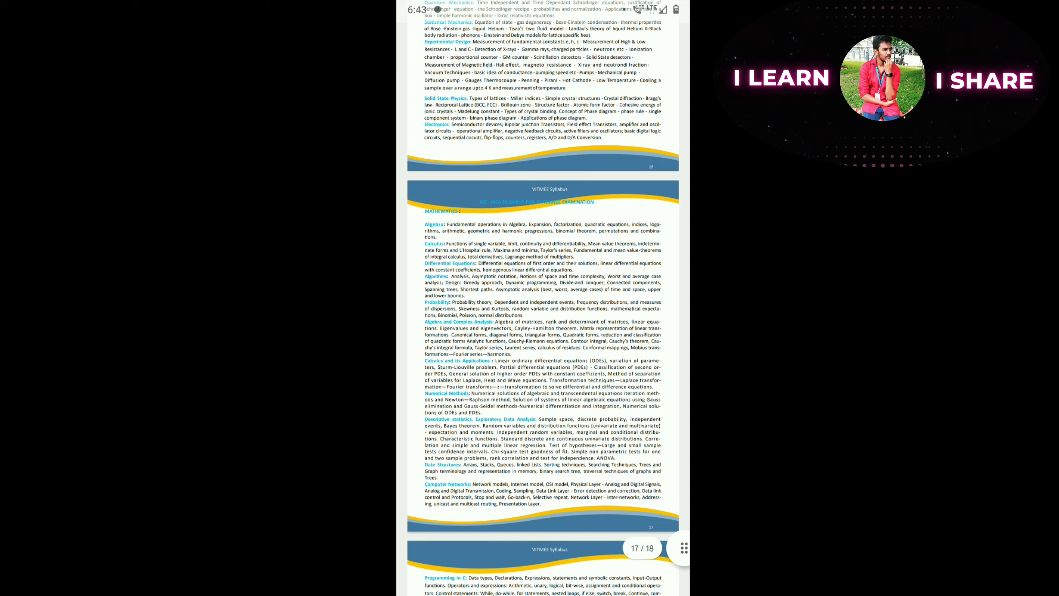
scroll(543, 331, down, 1)
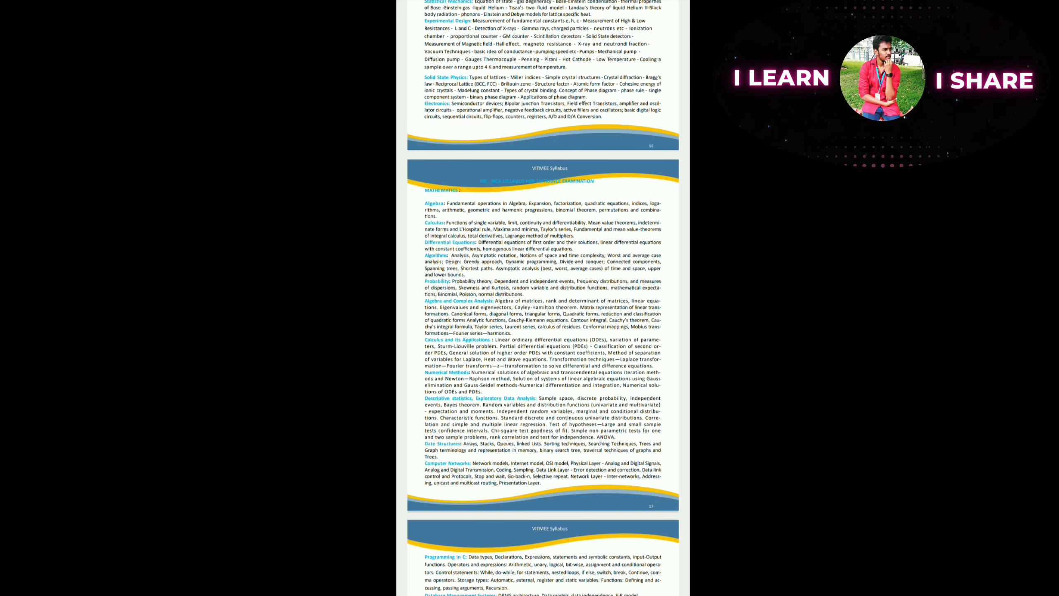
scroll(544, 331, down, 3)
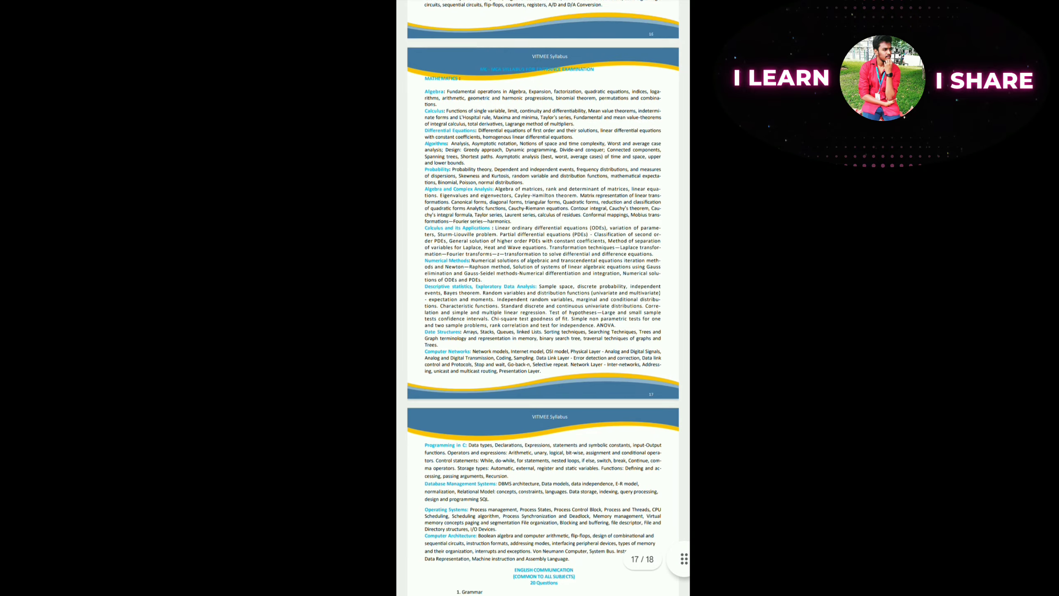
scroll(543, 298, up, 10)
scroll(542, 331, down, 10)
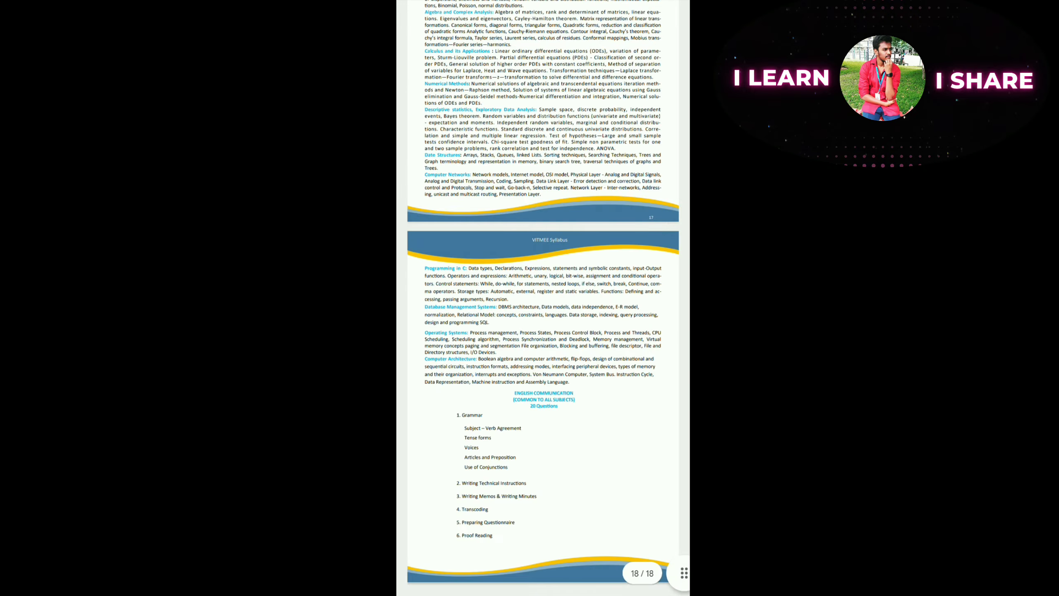
scroll(543, 331, up, 3)
scroll(543, 331, down, 3)
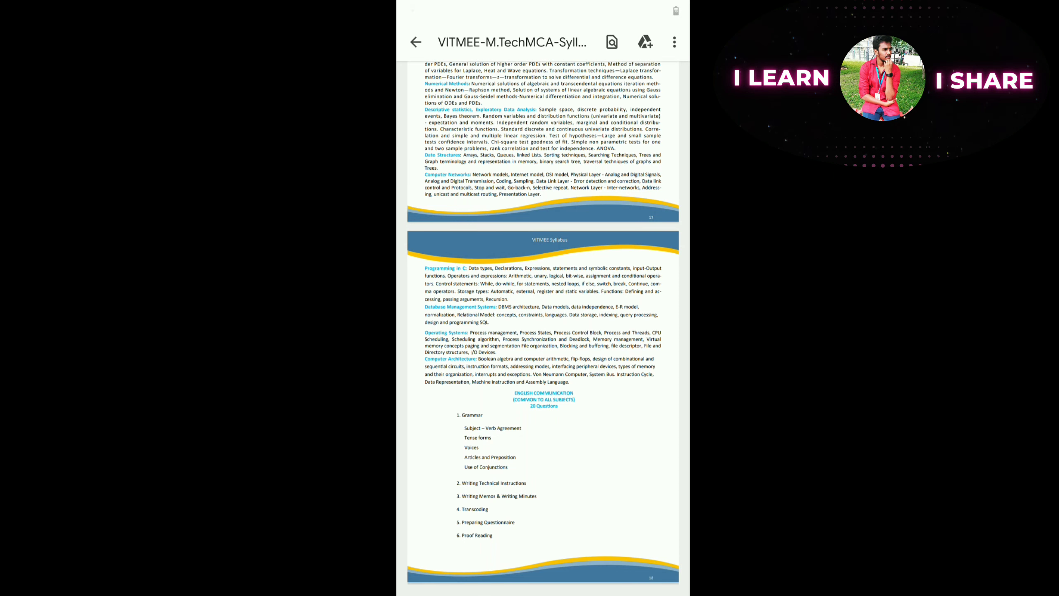
- Loop around text on the final syllabus page in red, then clear it
mouse_move(543, 5)
mouse_down()
mouse_move(543, 372)
mouse_move(544, 124)
mouse_up()
click(577, 146)
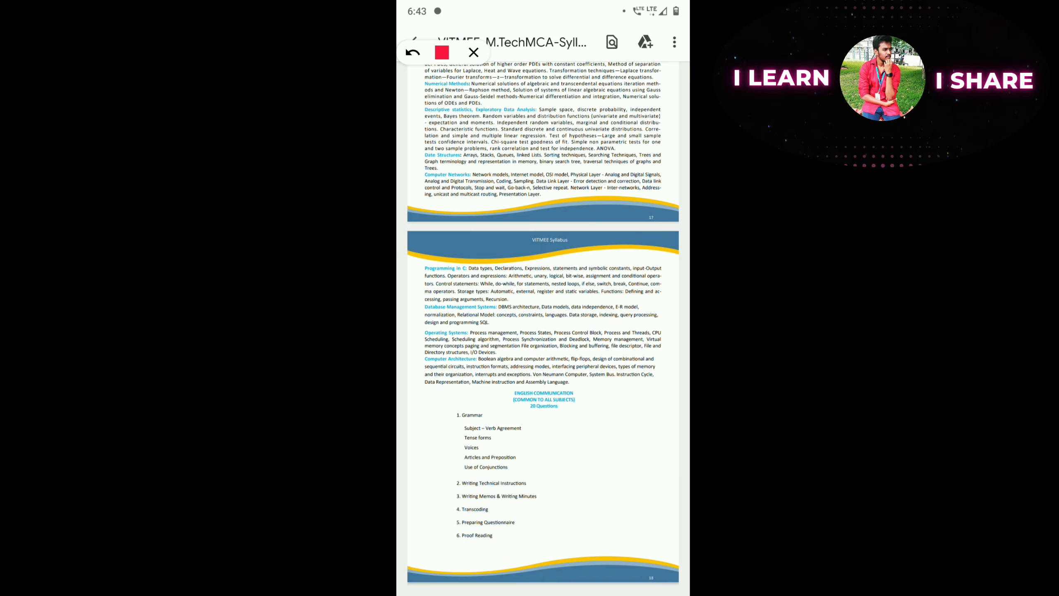
mouse_move(612, 141)
mouse_down()
mouse_move(684, 220)
mouse_move(547, 150)
mouse_up()
click(474, 53)
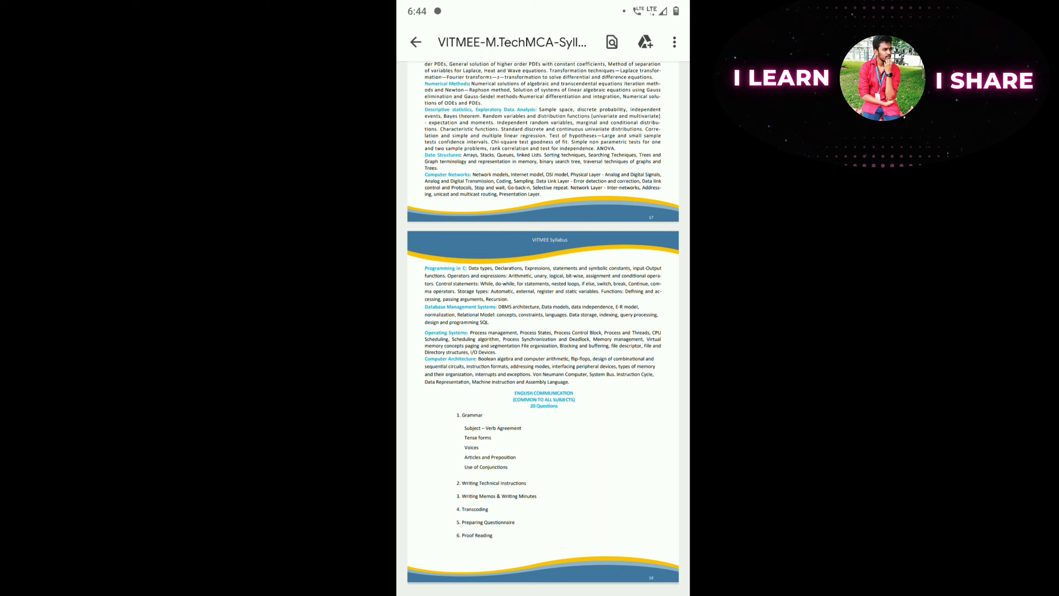
scroll(543, 331, up, 1)
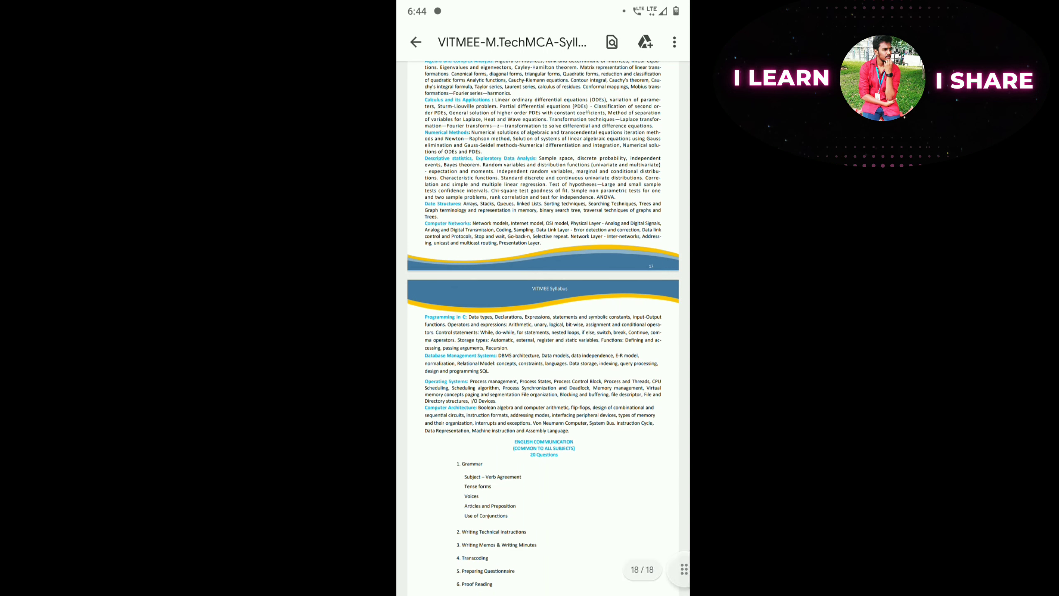
scroll(543, 332, up, 3)
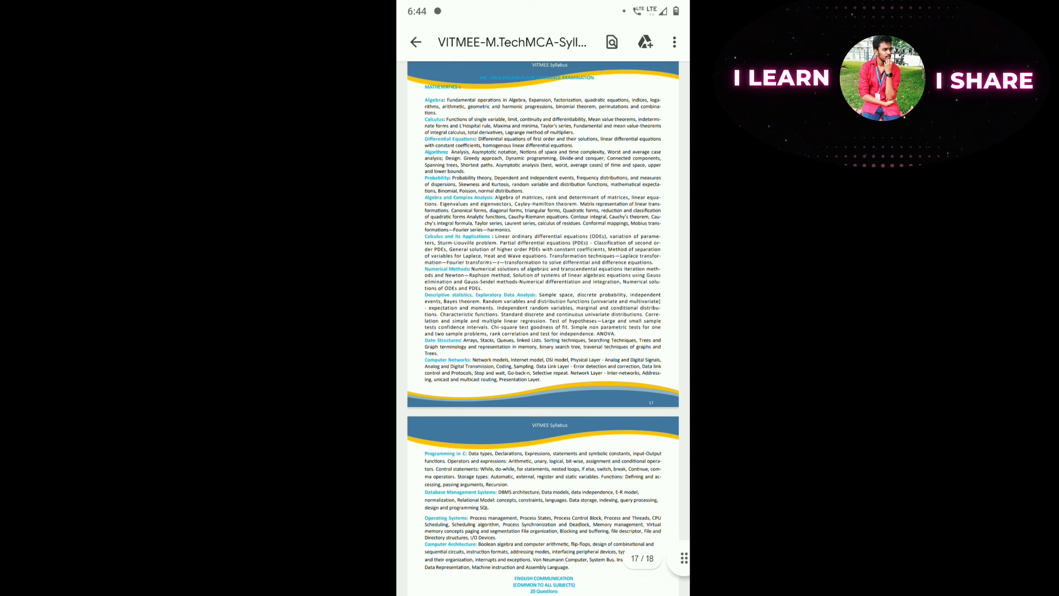
scroll(543, 331, down, 1)
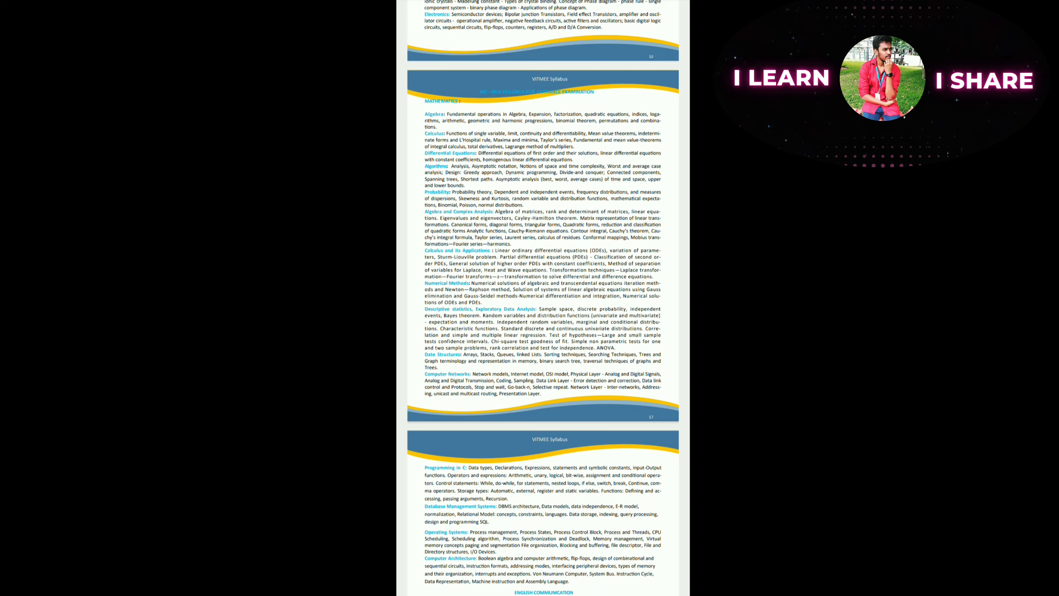
scroll(543, 299, down, 2)
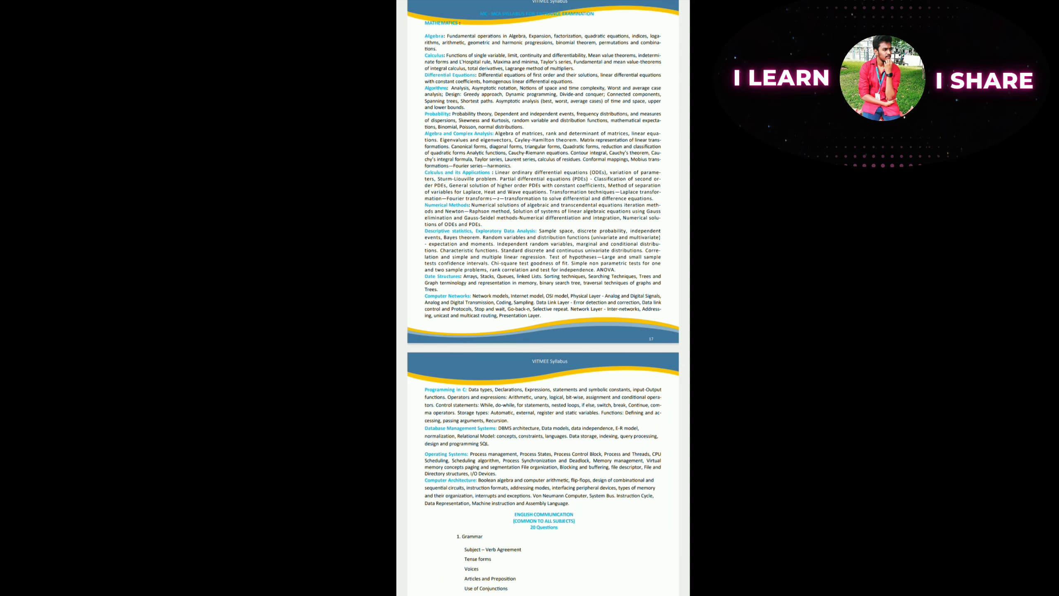
scroll(542, 298, up, 3)
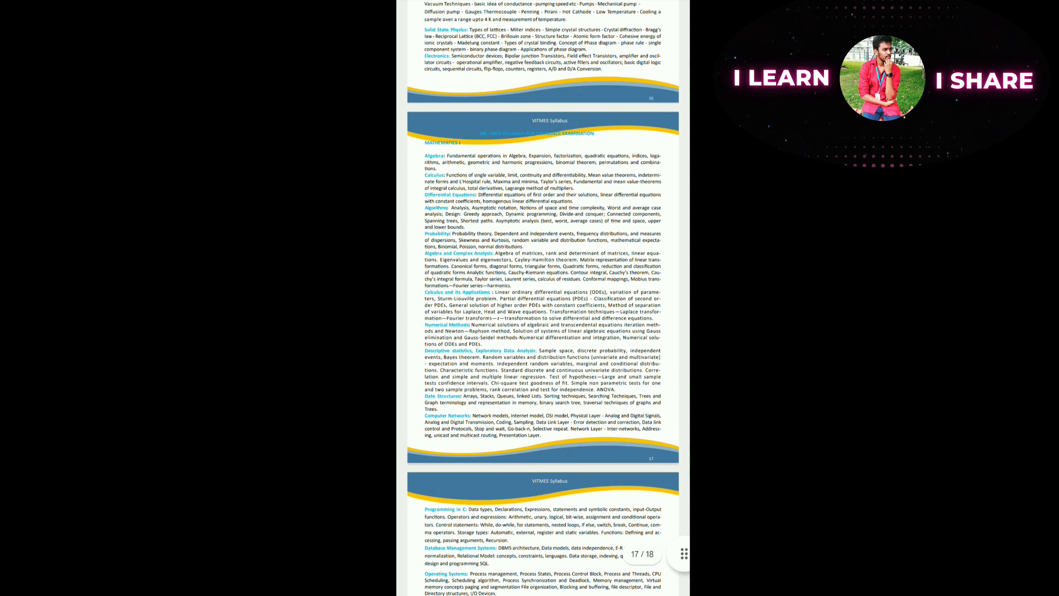
- Draw a red arrow at the Probability topic with a stroke above it, then clear them
drag(543, 5, 543, 248)
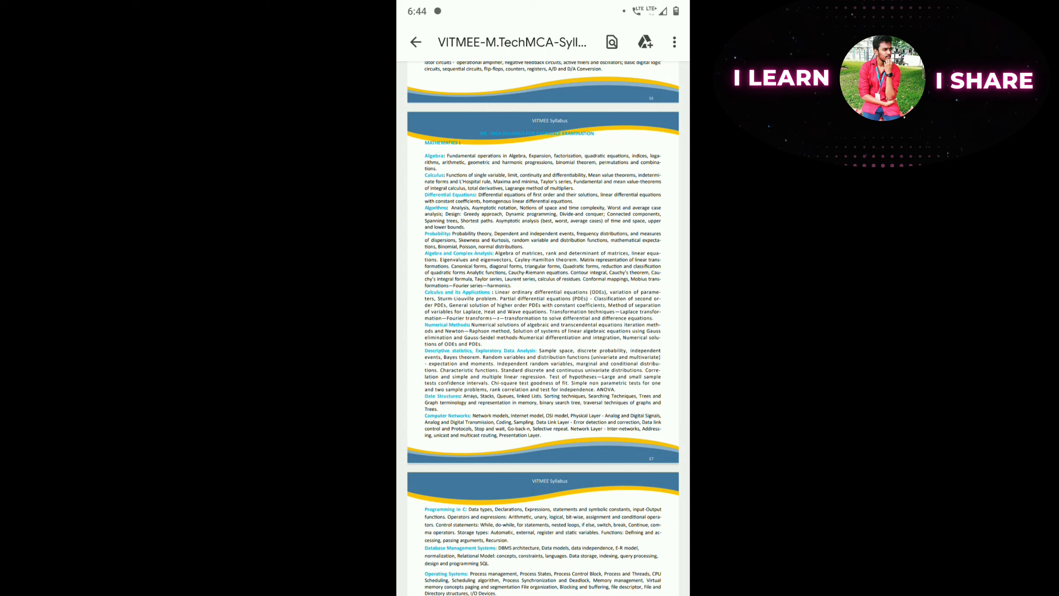
mouse_move(543, 4)
mouse_down()
mouse_move(543, 248)
mouse_move(515, 241)
mouse_up()
click(577, 149)
drag(514, 240, 538, 245)
drag(613, 214, 568, 225)
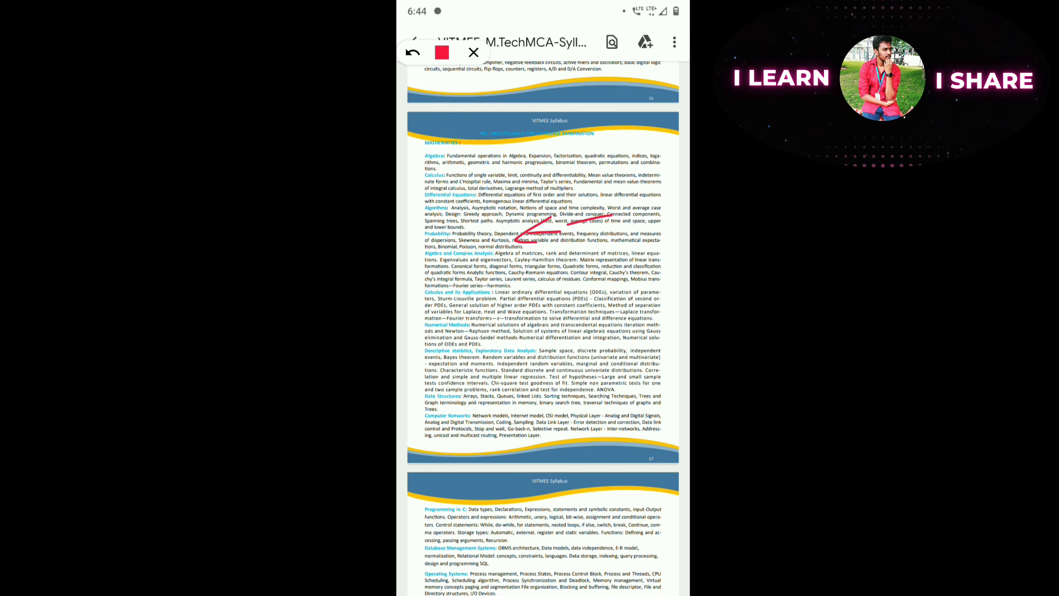
click(473, 53)
- Circle the Algorithms topic paragraph in red, then clear the circle
drag(543, 4, 543, 249)
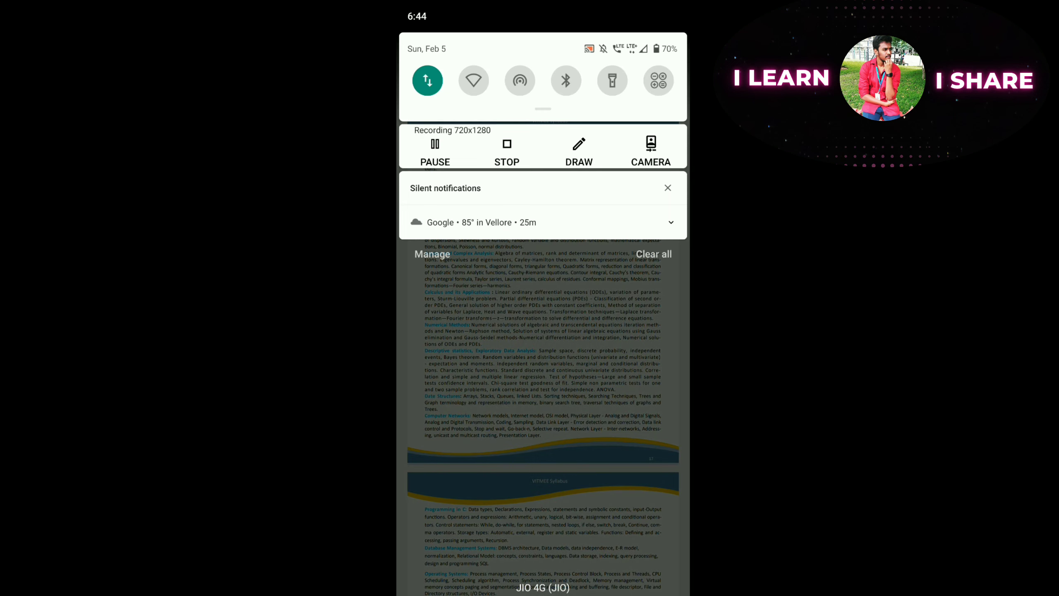
click(580, 147)
mouse_move(506, 201)
mouse_down()
mouse_move(438, 203)
mouse_move(526, 233)
mouse_move(669, 225)
mouse_move(629, 189)
mouse_move(486, 203)
mouse_up()
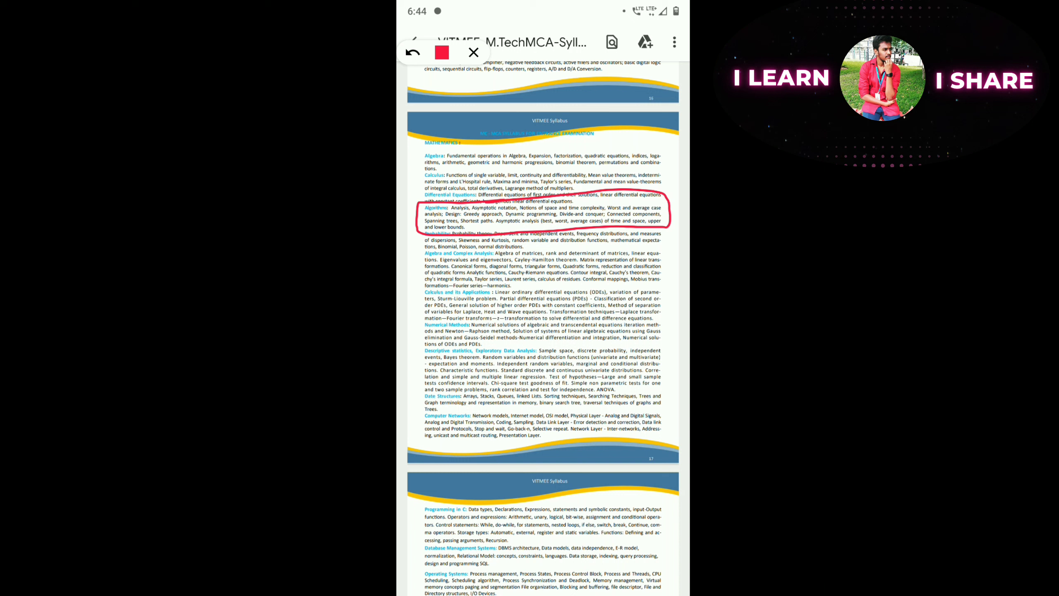
click(474, 52)
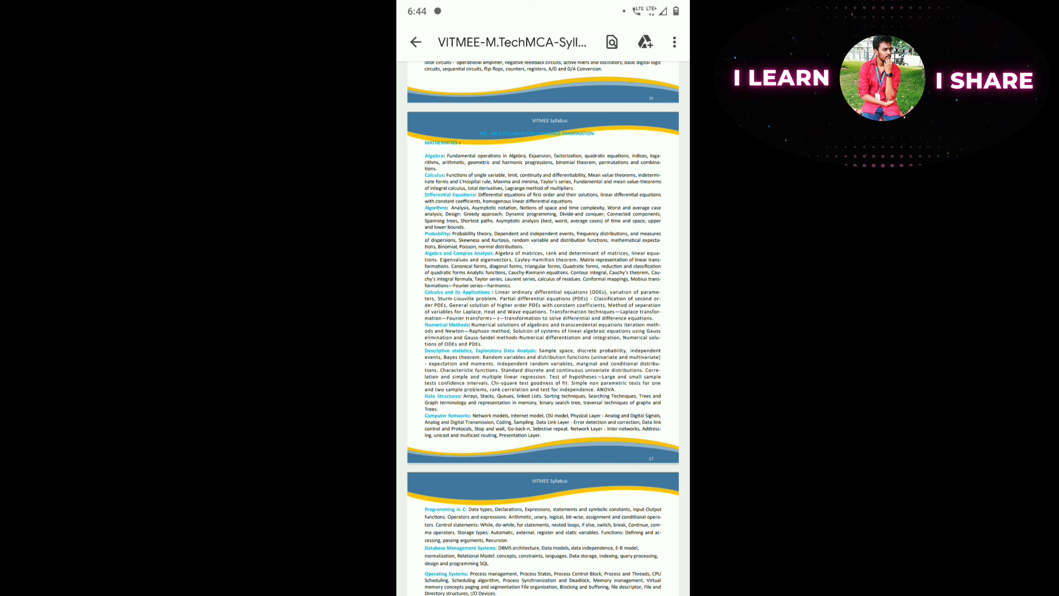
scroll(543, 331, down, 2)
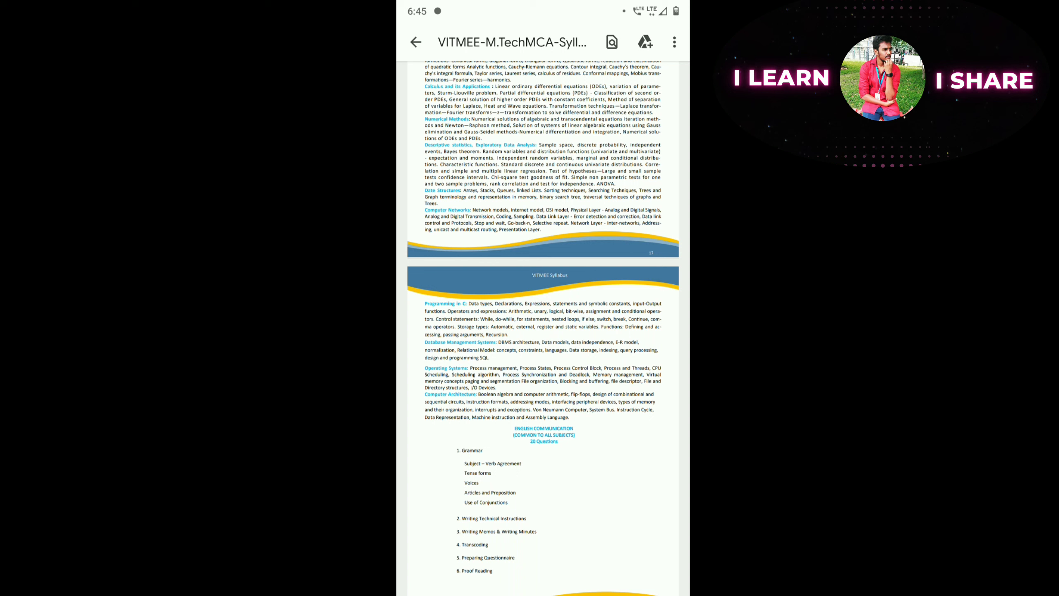
- Circle the Data Structures paragraph in red, then erase it
drag(542, 5, 544, 249)
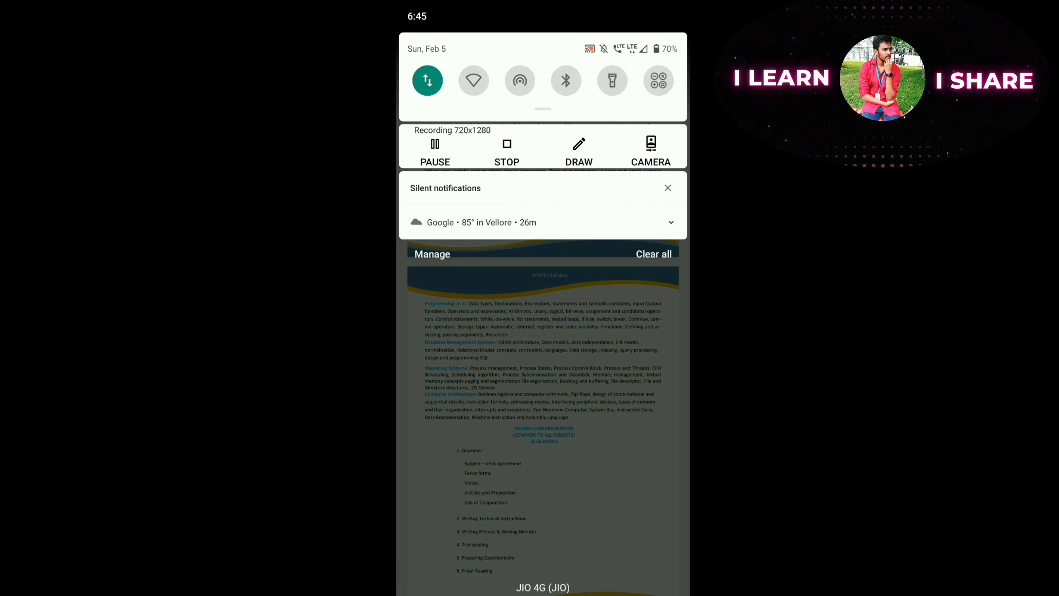
click(578, 161)
mouse_move(437, 177)
mouse_down()
mouse_move(553, 178)
mouse_move(500, 213)
mouse_move(662, 206)
mouse_move(523, 174)
mouse_up()
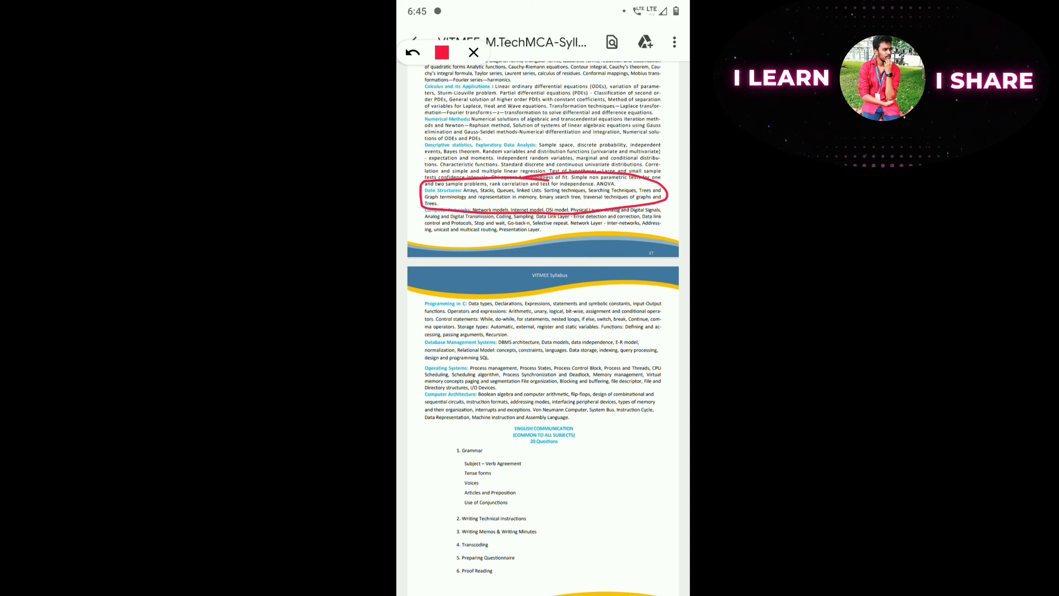
click(473, 53)
scroll(544, 310, down, 1)
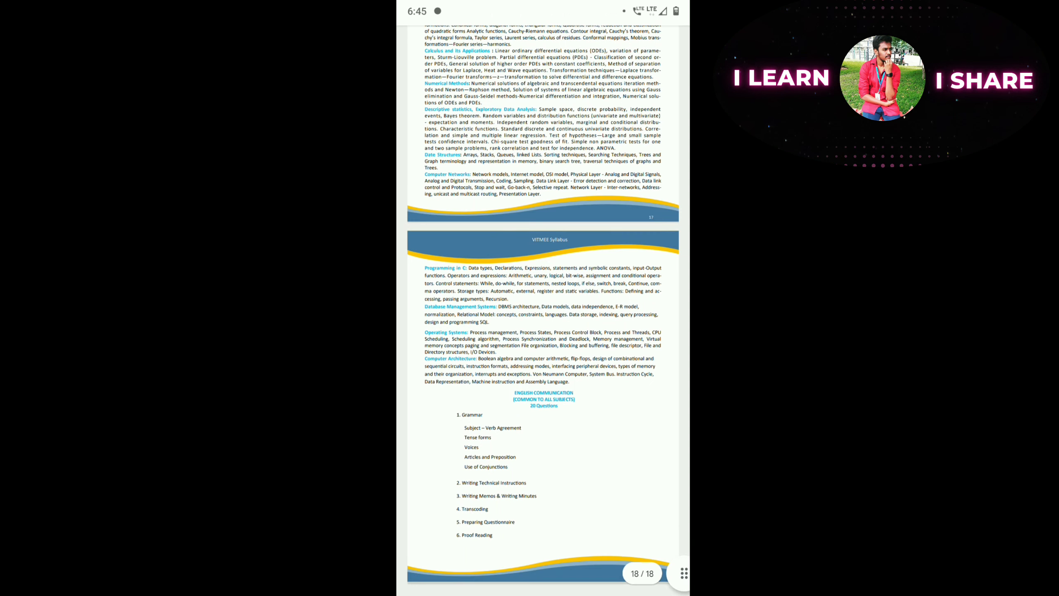
drag(543, 4, 543, 99)
- Circle Programming in C and Data Structures, erase both, and reopen the recorder controls
drag(543, 4, 543, 248)
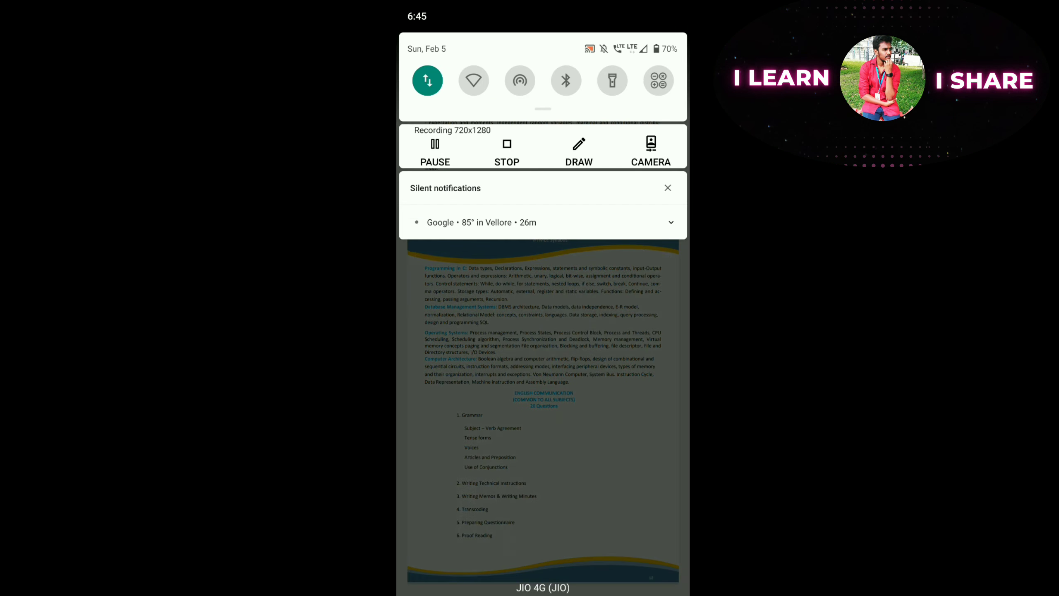
click(577, 149)
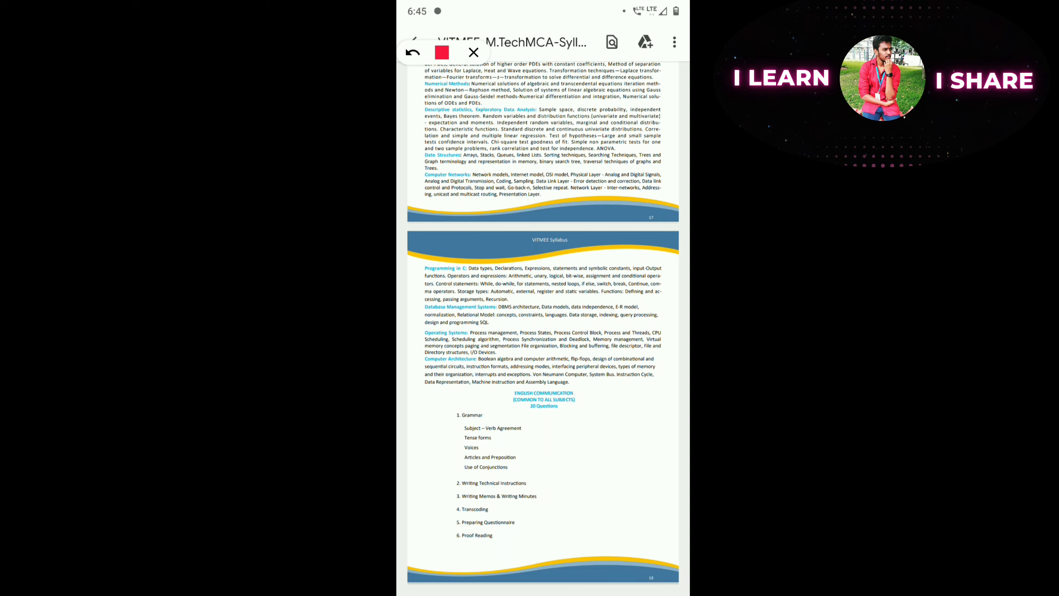
mouse_move(531, 258)
mouse_down()
mouse_move(411, 296)
mouse_move(578, 303)
mouse_move(669, 280)
mouse_move(501, 265)
mouse_up()
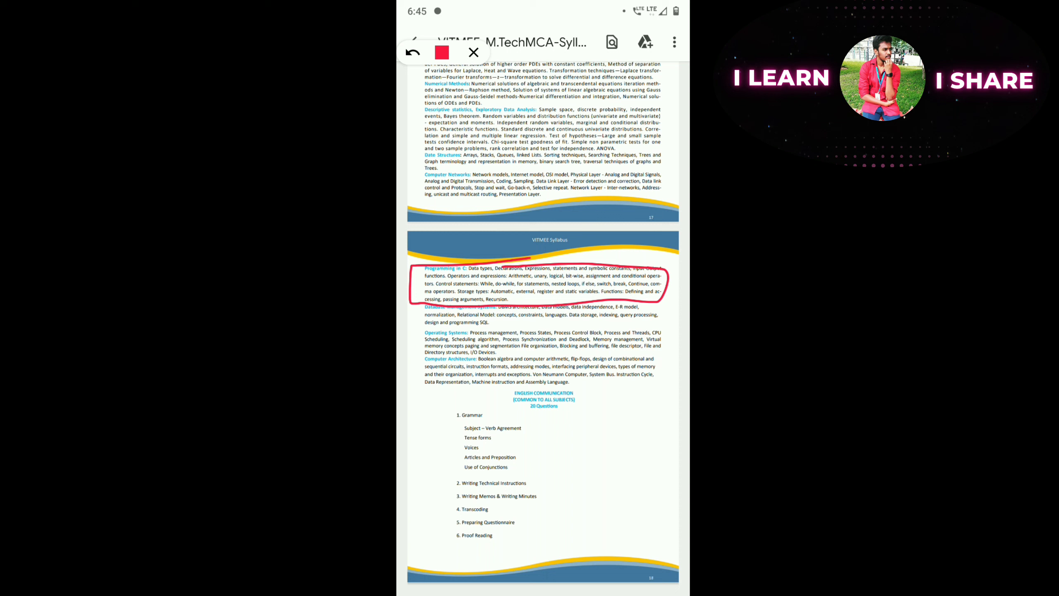
mouse_move(498, 147)
mouse_down()
mouse_move(426, 172)
mouse_move(660, 178)
mouse_move(473, 149)
mouse_up()
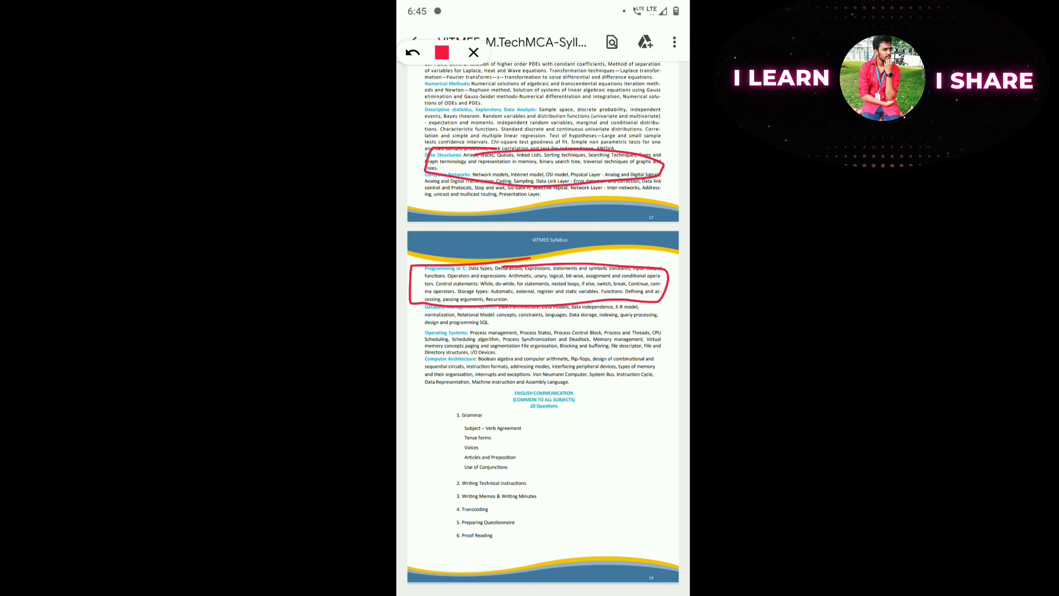
click(474, 53)
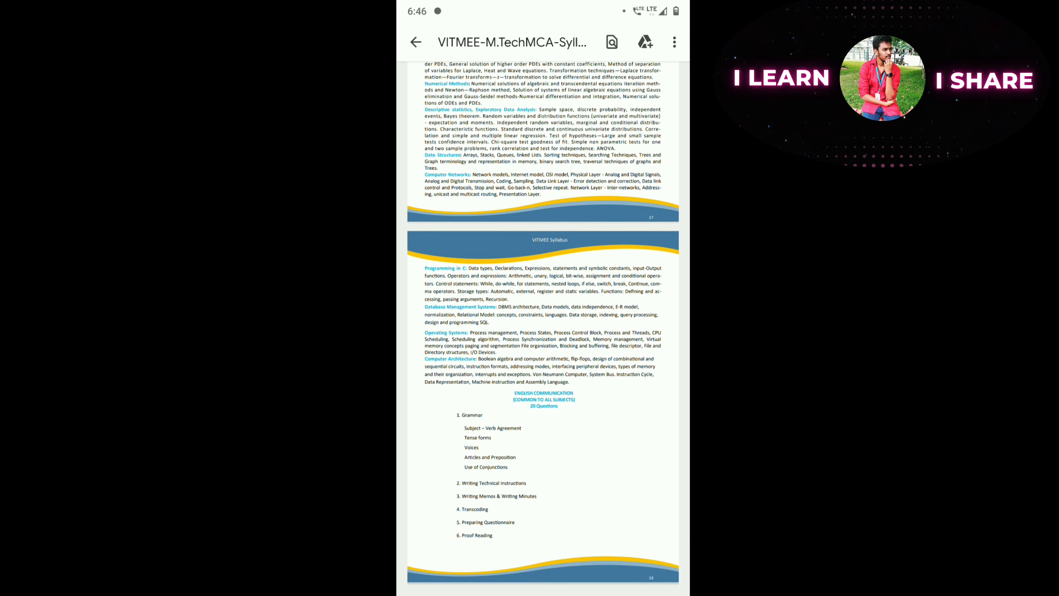
drag(543, 8, 543, 248)
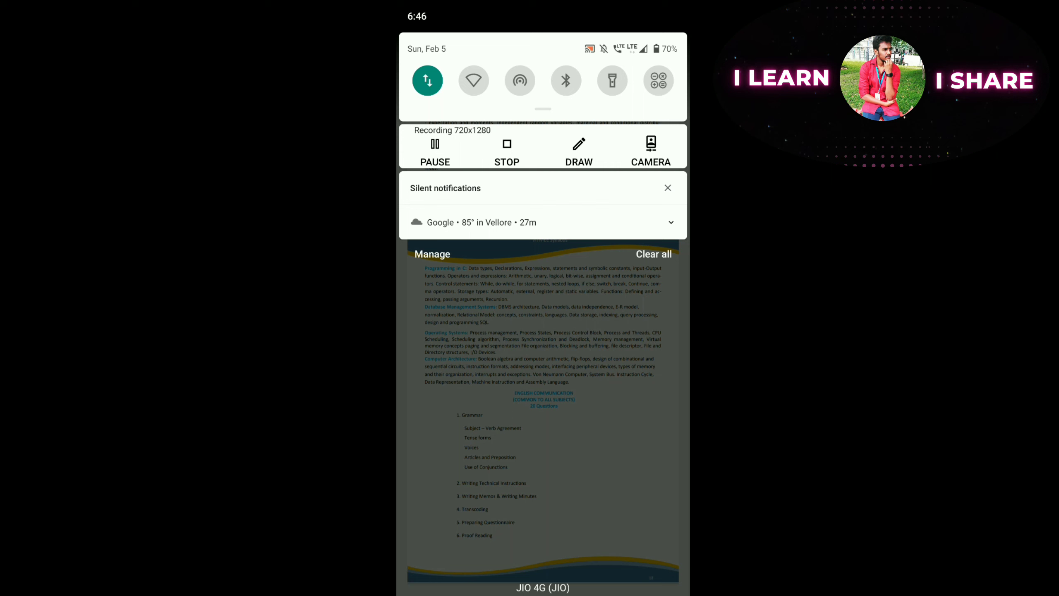
- Circle E-R model and draw an arrow at Relational Model concepts, then erase both marks
drag(543, 496, 543, 83)
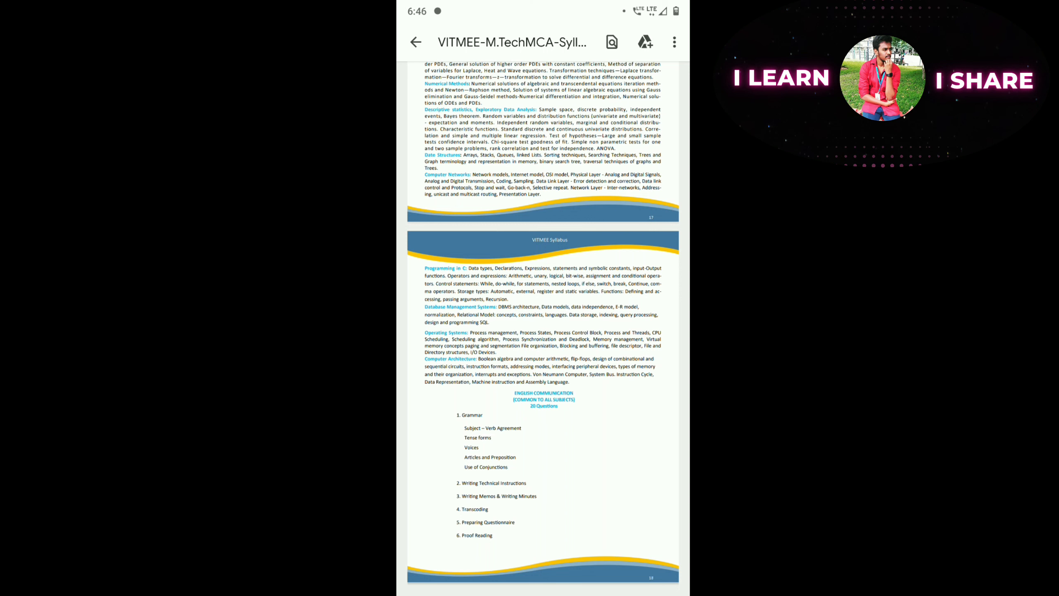
scroll(543, 331, up, 1)
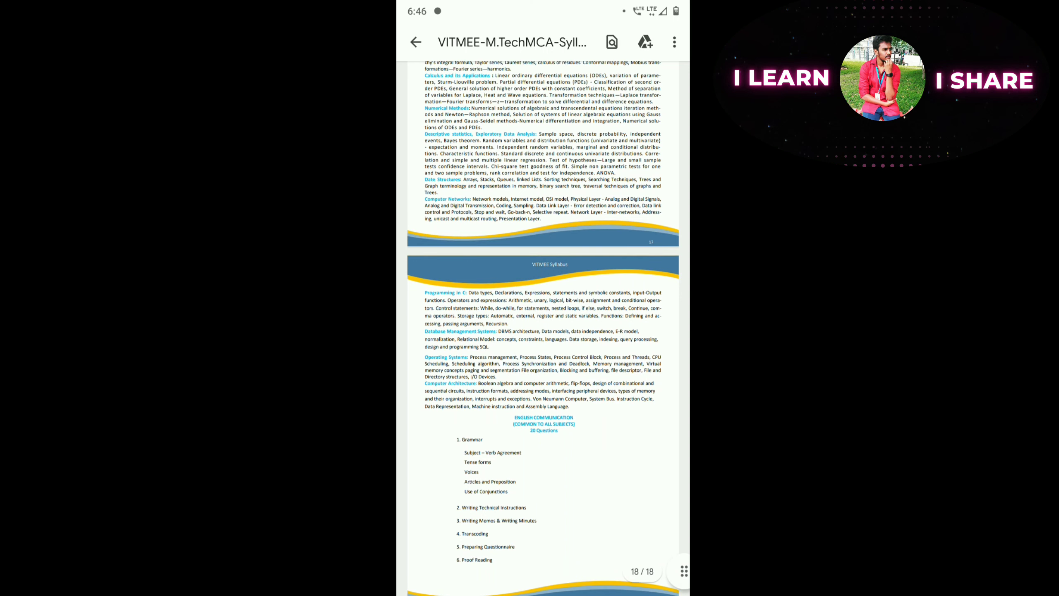
drag(543, 4, 543, 331)
click(577, 150)
mouse_move(654, 317)
mouse_down()
mouse_move(612, 326)
mouse_move(667, 339)
mouse_move(663, 316)
mouse_up()
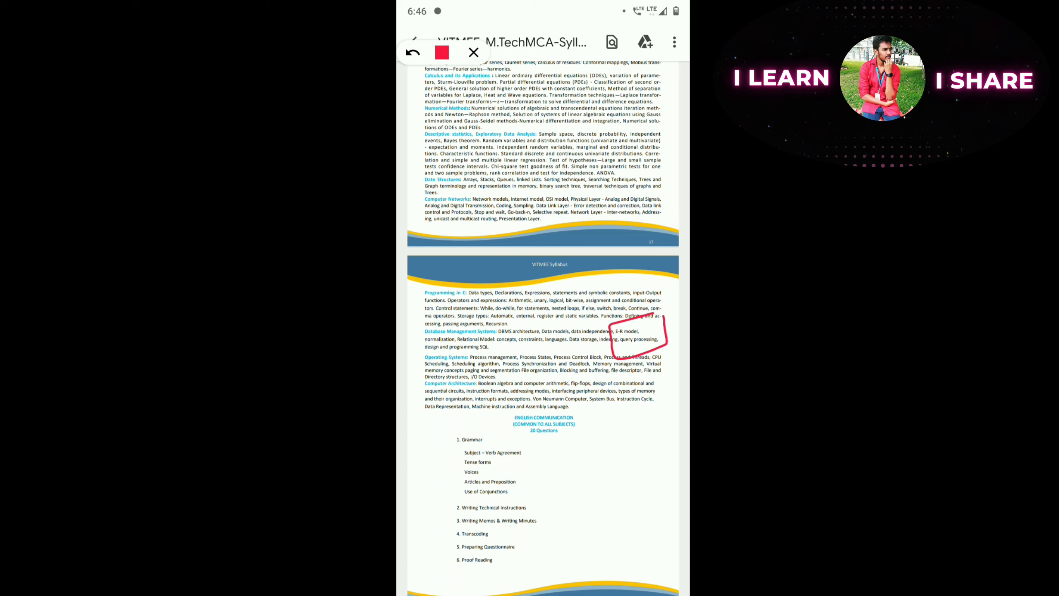
mouse_move(547, 341)
mouse_down()
mouse_move(495, 348)
mouse_move(525, 366)
mouse_up()
click(474, 52)
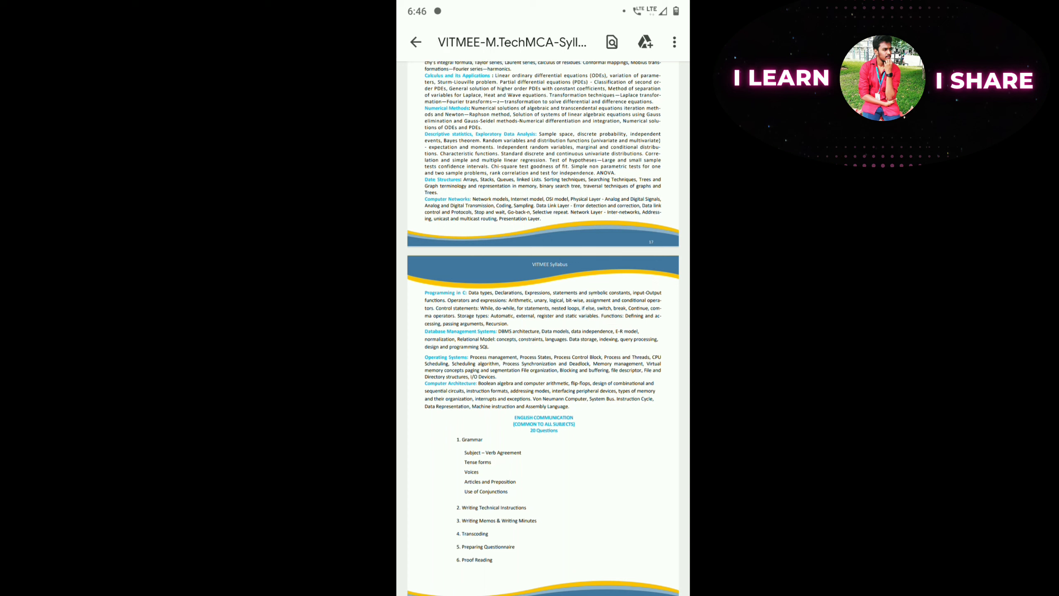
scroll(544, 331, up, 2)
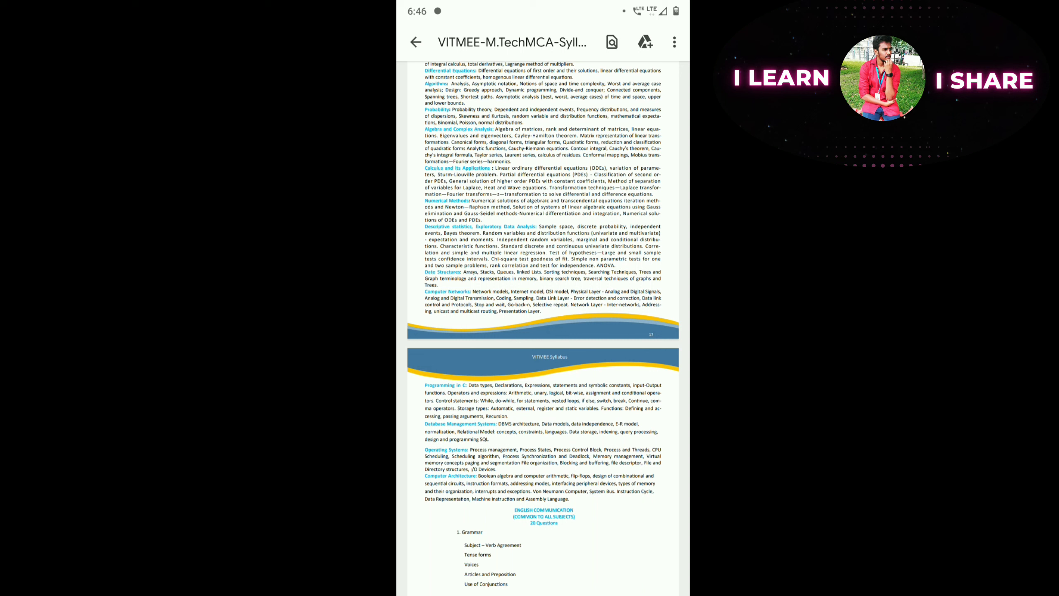
scroll(543, 331, down, 2)
scroll(544, 331, down, 1)
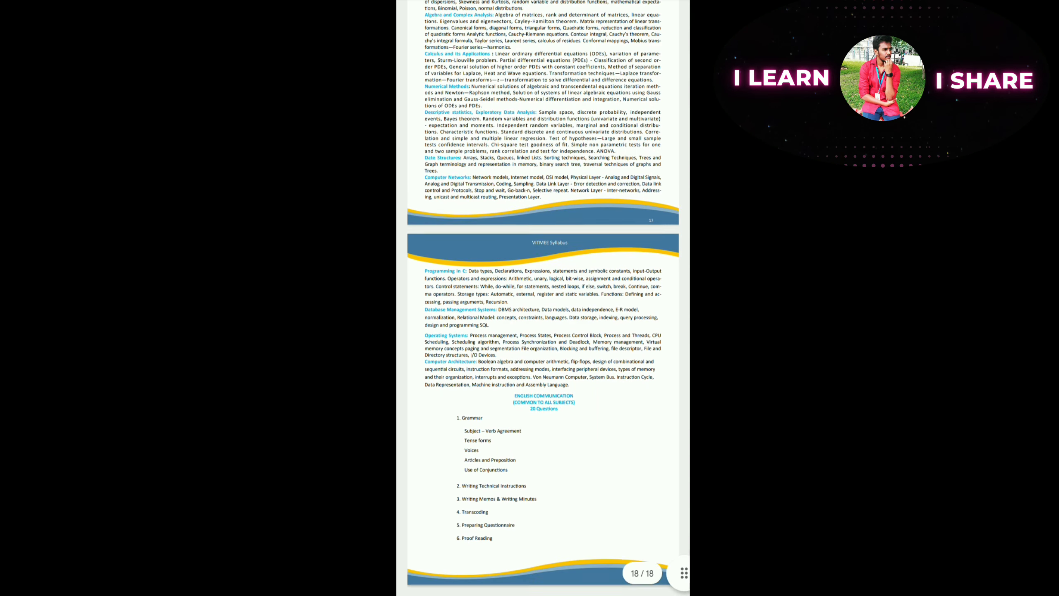
scroll(544, 332, up, 1)
- Box the English Communication section in red, then erase the box
drag(543, 4, 543, 331)
click(577, 147)
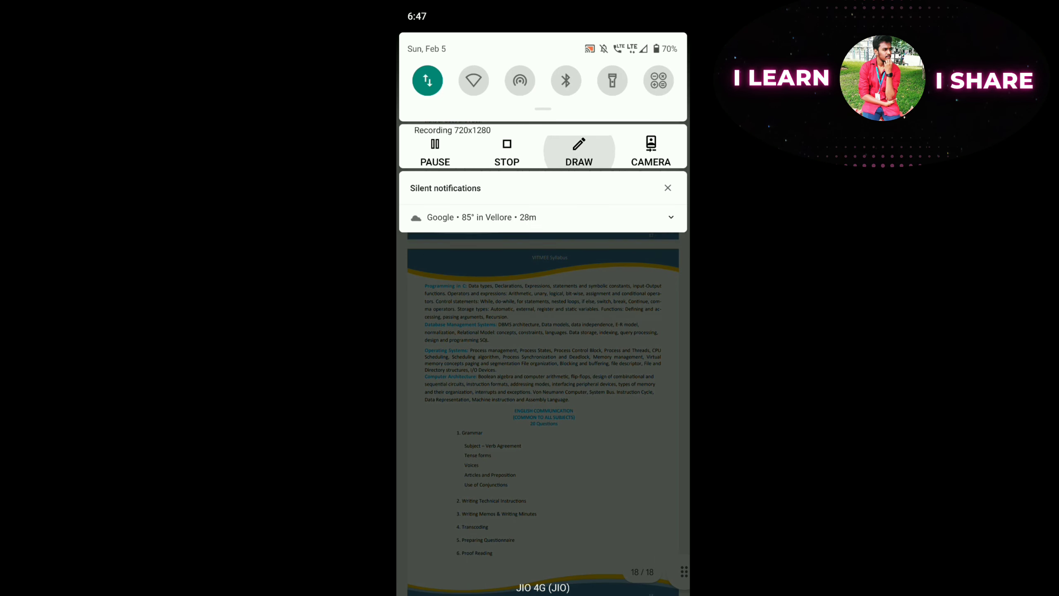
mouse_move(628, 412)
mouse_down()
mouse_move(438, 535)
mouse_move(611, 545)
mouse_move(630, 413)
mouse_up()
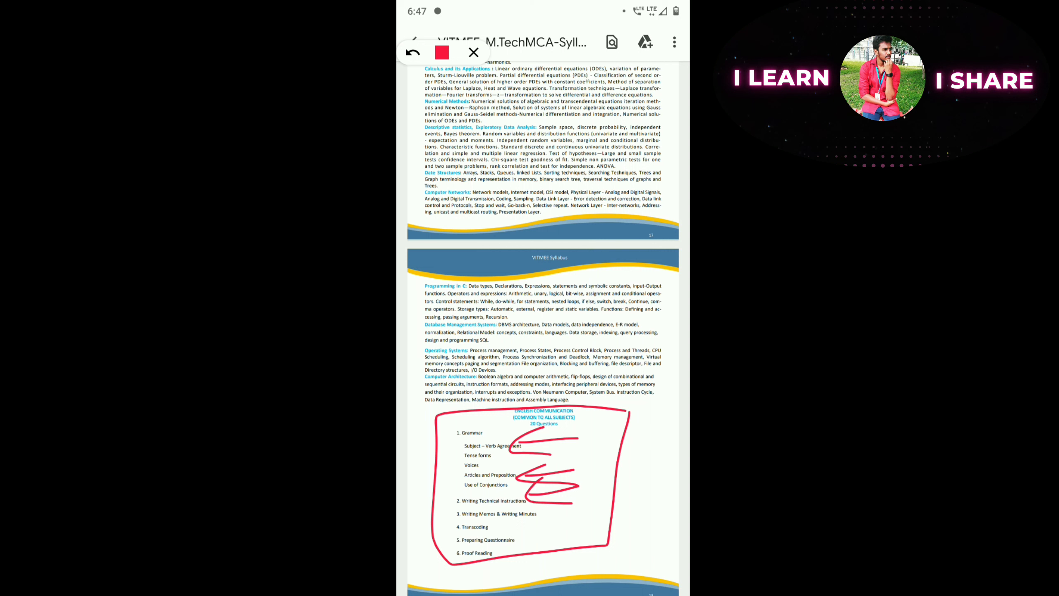
click(474, 52)
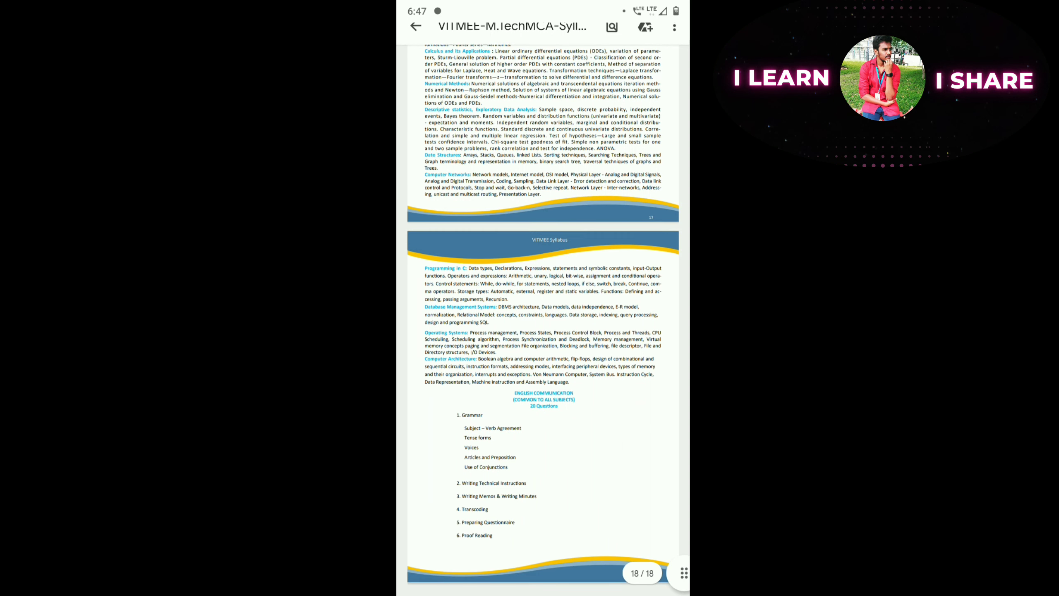
- Box English Communication items 2–6, arrow Writing Memos & Writing Minutes, then erase the marks
drag(542, 5, 543, 248)
click(579, 150)
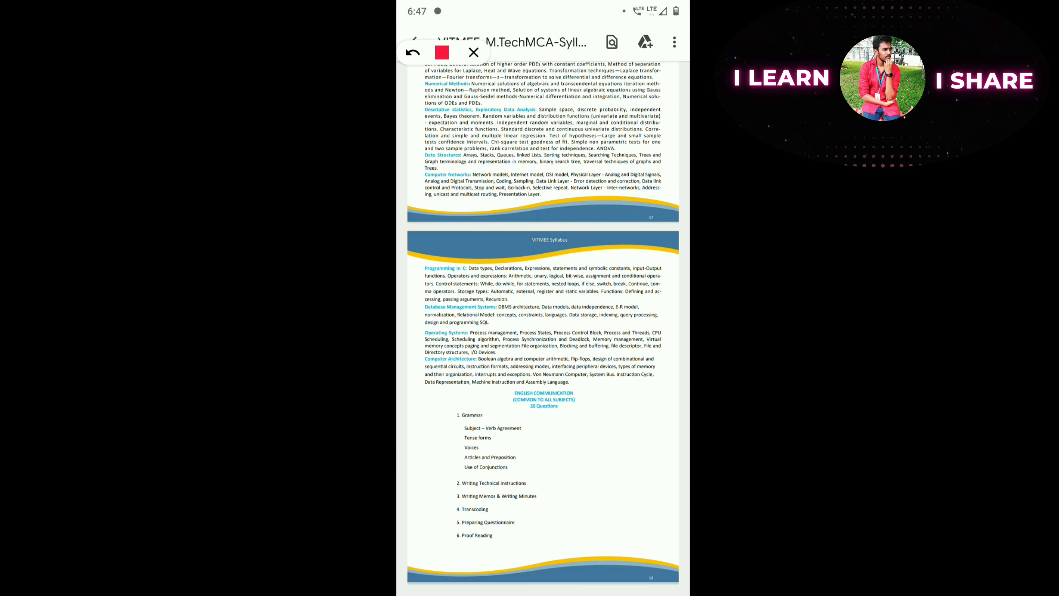
mouse_move(531, 473)
mouse_down()
mouse_move(439, 530)
mouse_move(546, 536)
mouse_move(523, 470)
mouse_up()
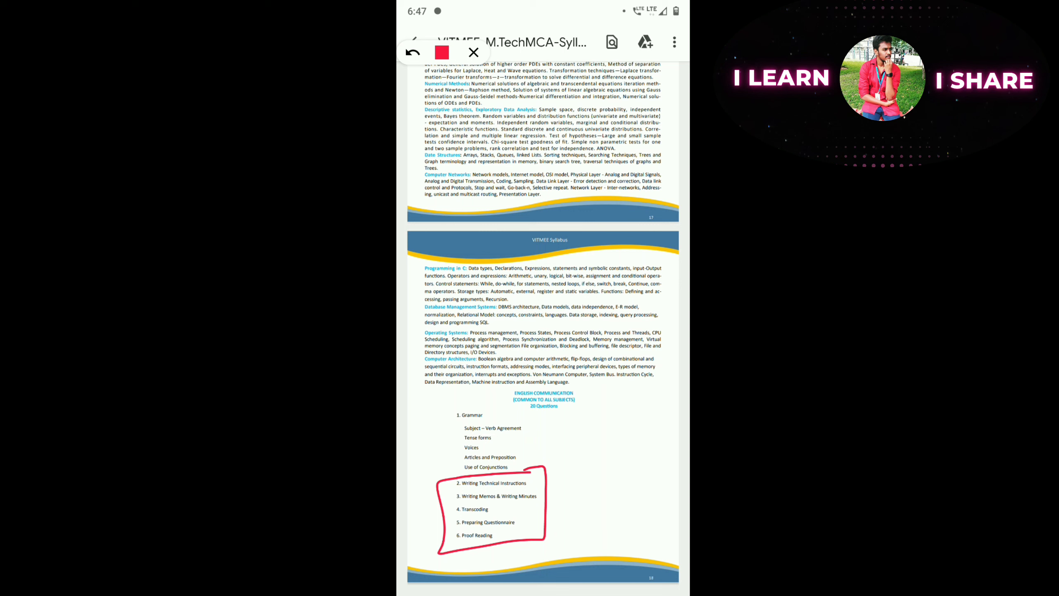
drag(602, 484, 553, 495)
drag(554, 497, 601, 505)
drag(617, 240, 619, 354)
click(474, 53)
scroll(543, 332, up, 2)
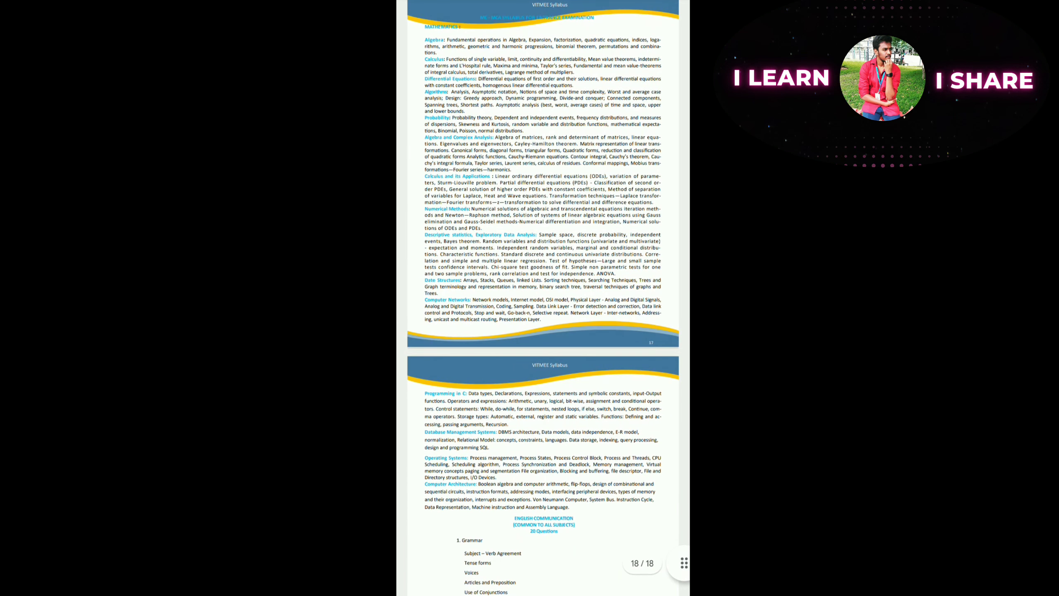
scroll(543, 298, down, 2)
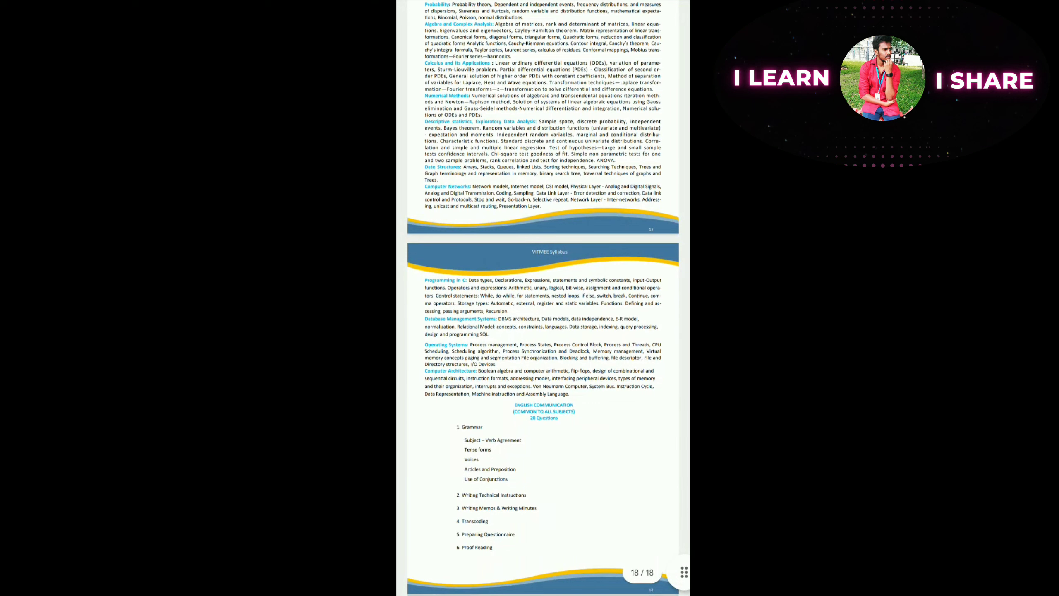
scroll(543, 298, down, 1)
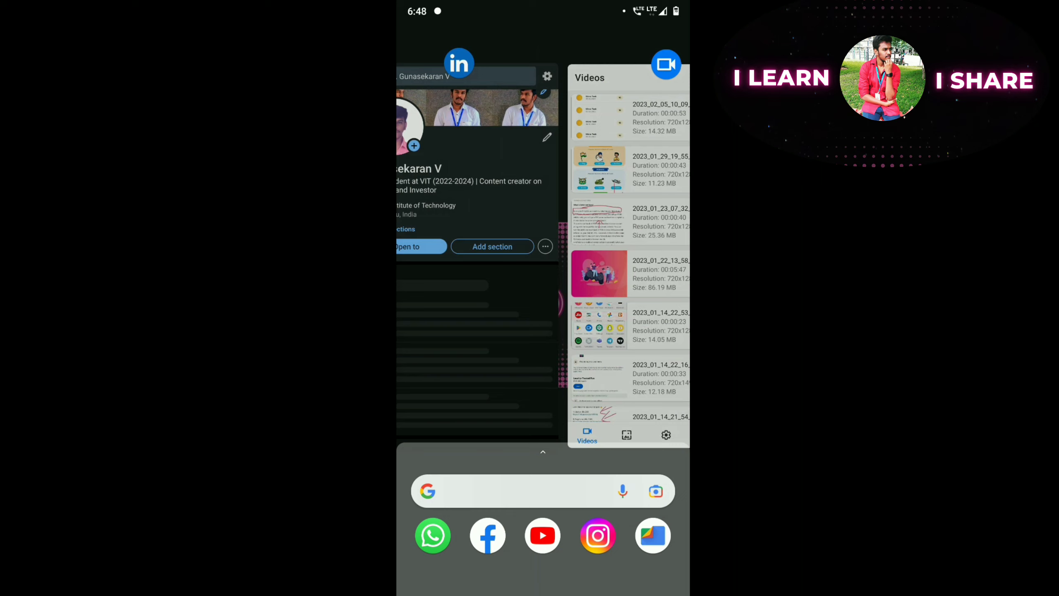
click(543, 249)
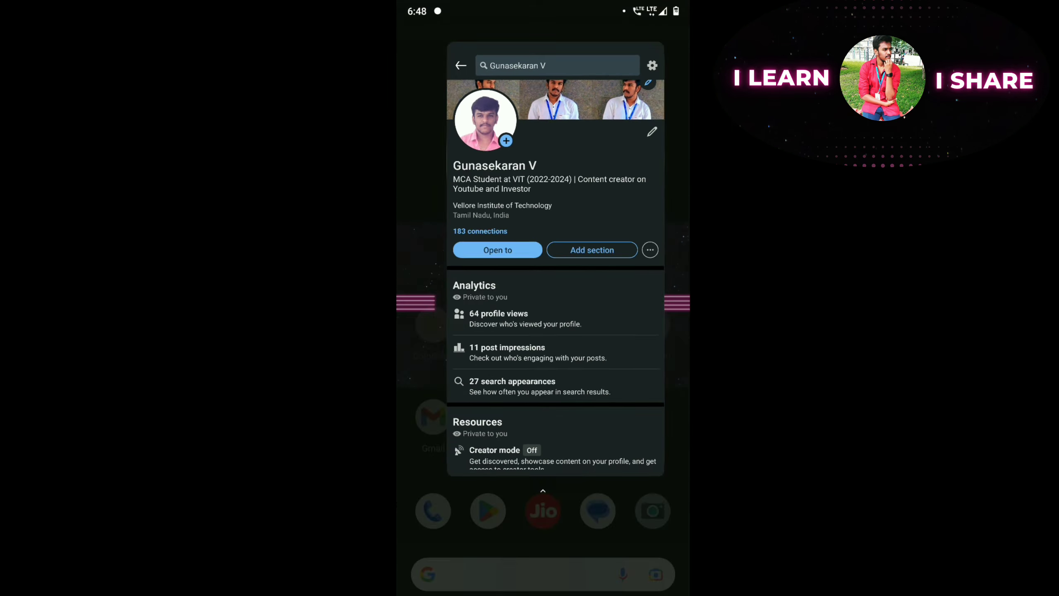
drag(543, 590, 543, 373)
drag(464, 248, 629, 249)
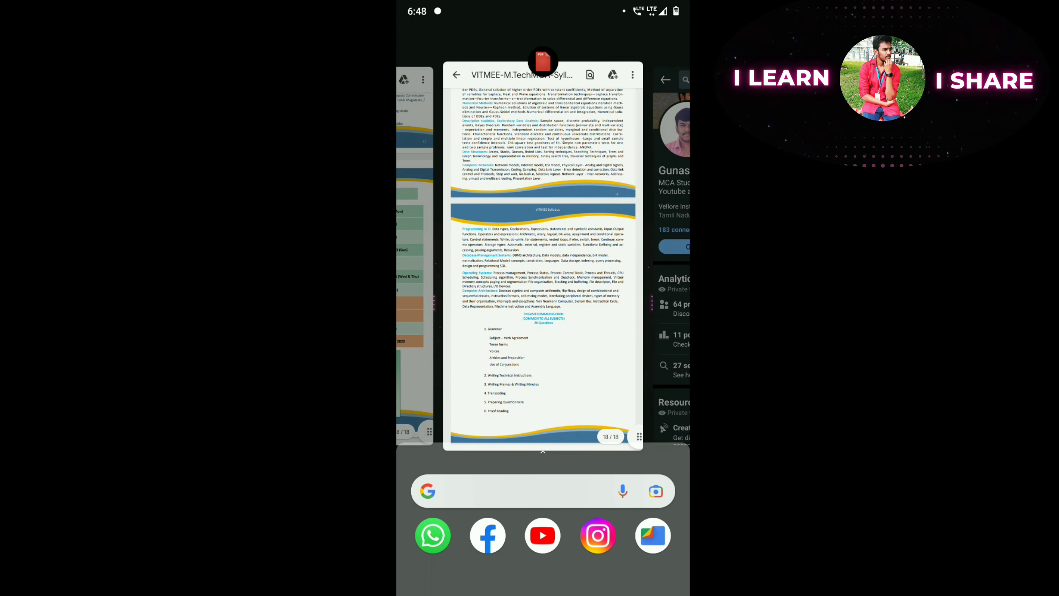
click(543, 248)
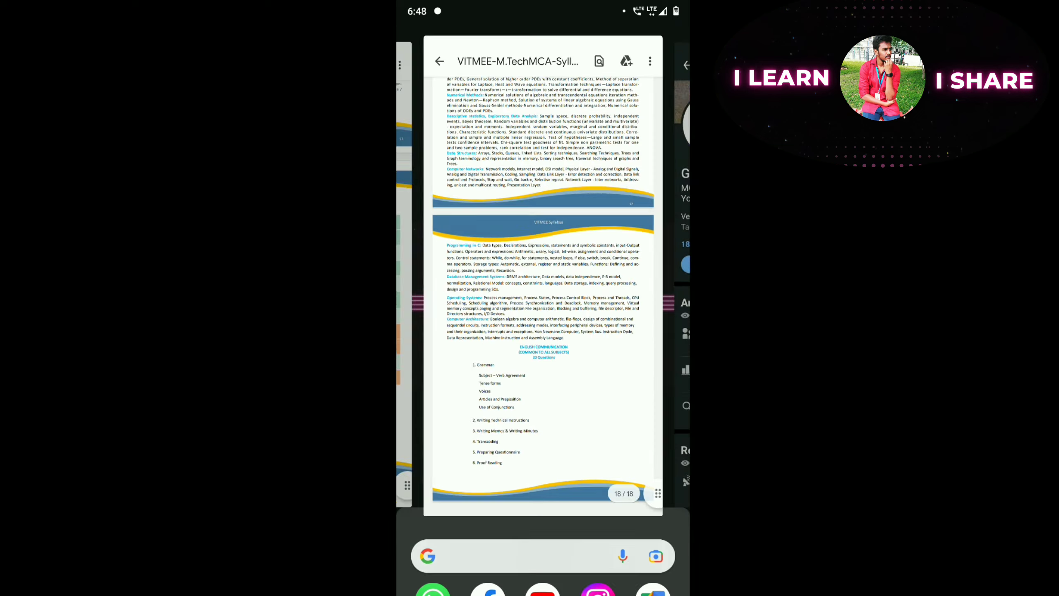